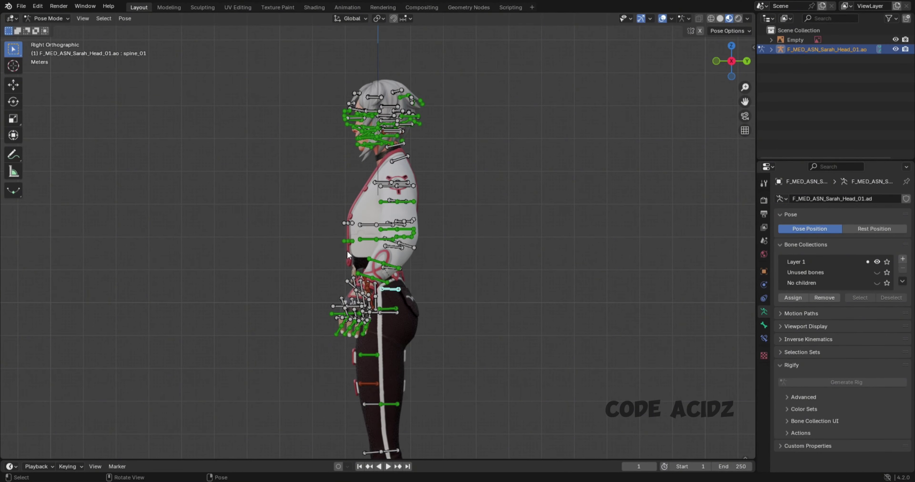
# Rotate the pelvis bone down toward a kneeling pose, checking from the opposite side.
pyautogui.press('KP_Decimal')
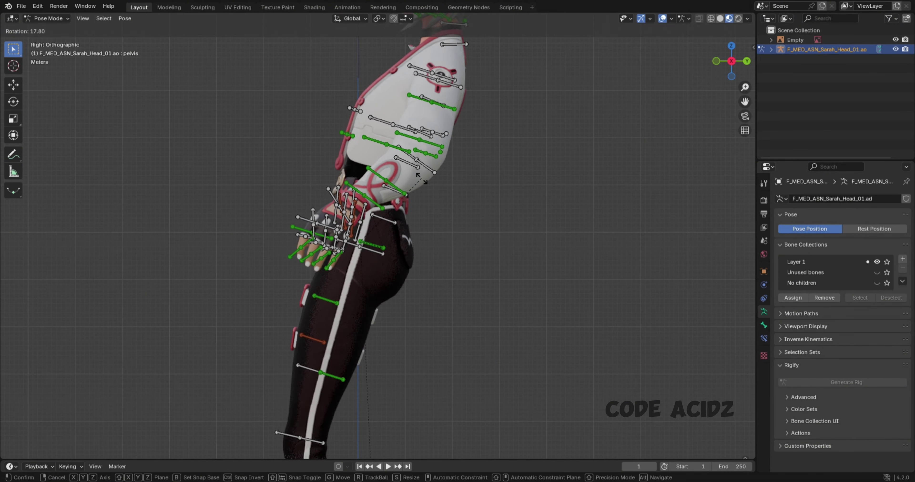
pyautogui.click(424, 260)
pyautogui.press('g')
pyautogui.press('z')
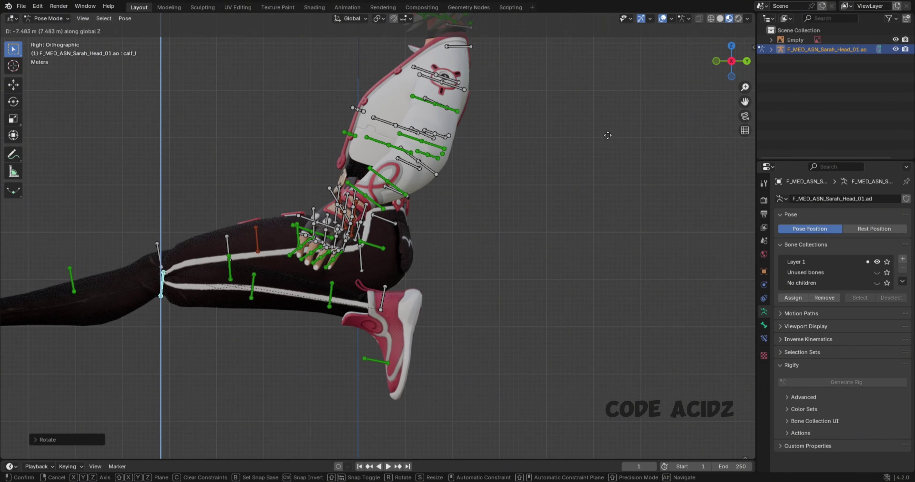
pyautogui.press('Escape')
pyautogui.press('ctrl+KP_3')
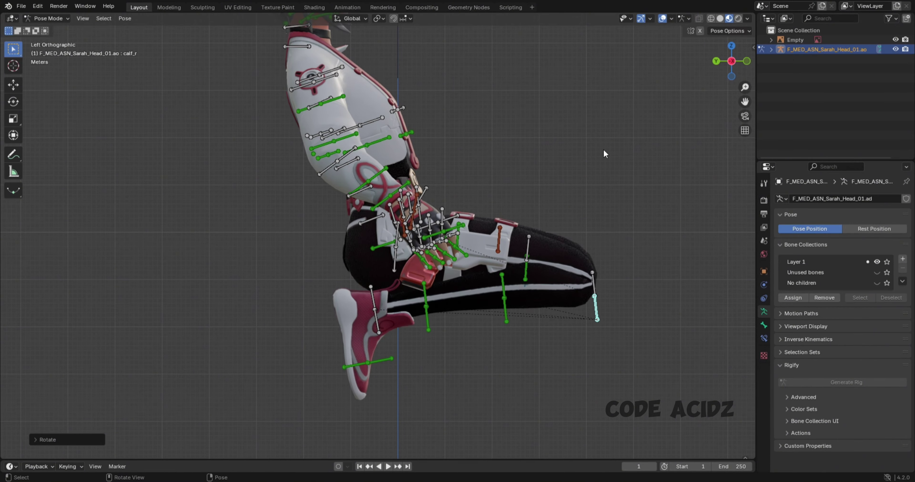
# Move the leg bone and rotate the spine bone so the legs fold under the body.
pyautogui.click(748, 61)
pyautogui.press('g')
pyautogui.click(373, 86)
pyautogui.press('r')
pyautogui.click(373, 86)
pyautogui.press('KP_1')
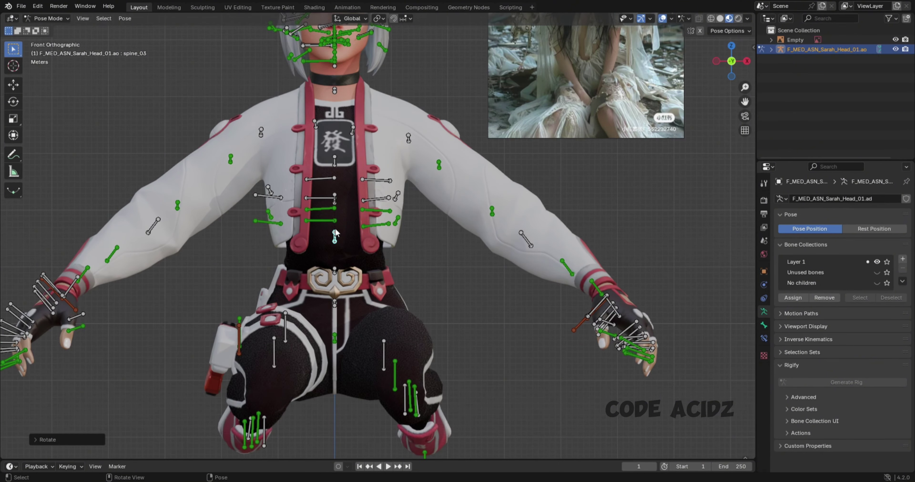
# Rotate the chest spine bone to tilt the upper body forward.
pyautogui.scroll(2, 207, 207)
pyautogui.click(310, 142)
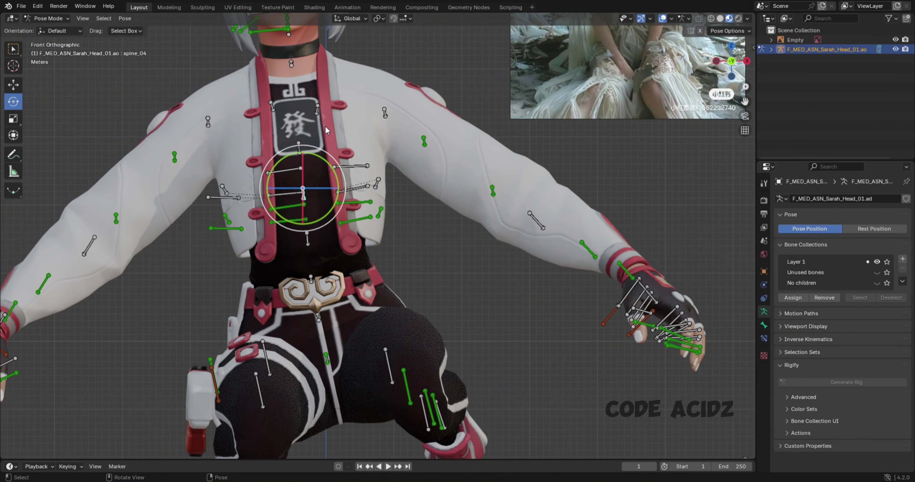
pyautogui.press('r')
pyautogui.click(320, 213)
# Rotate the right and left thigh bones inward over the folded legs.
pyautogui.click(263, 355)
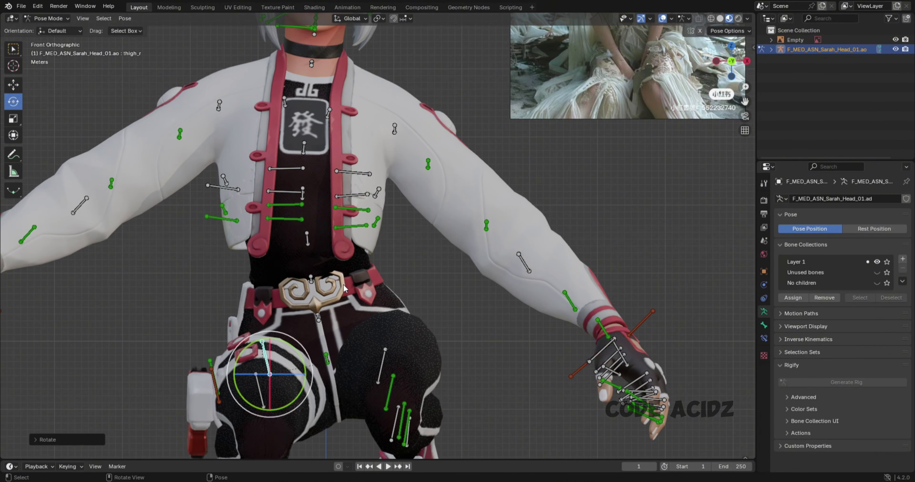
pyautogui.moveTo(716, 61); pyautogui.dragTo(712, 111, button='middle')
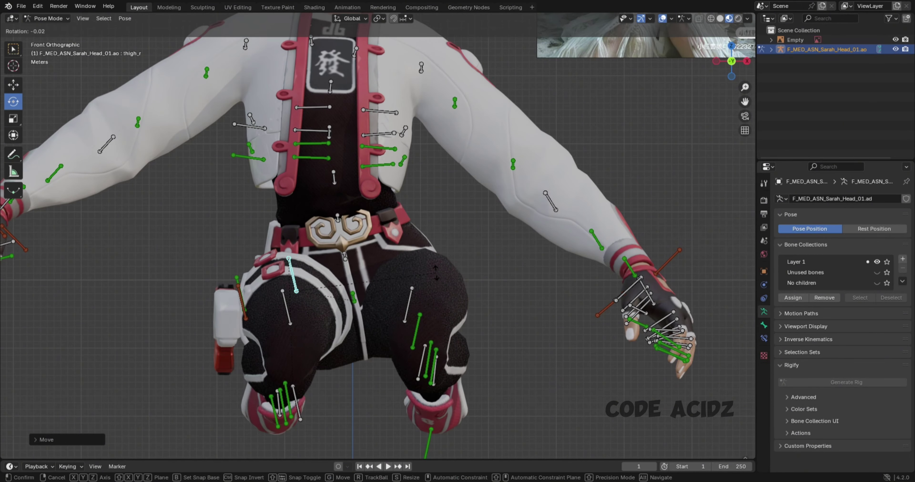
pyautogui.click(436, 272)
pyautogui.click(408, 305)
pyautogui.moveTo(419, 292); pyautogui.dragTo(412, 266)
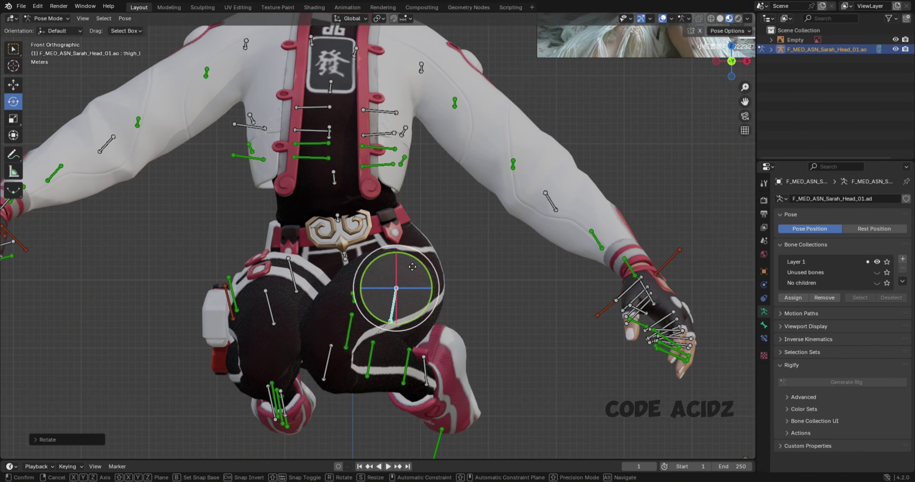
pyautogui.click(412, 266)
pyautogui.scroll(-2, 412, 267)
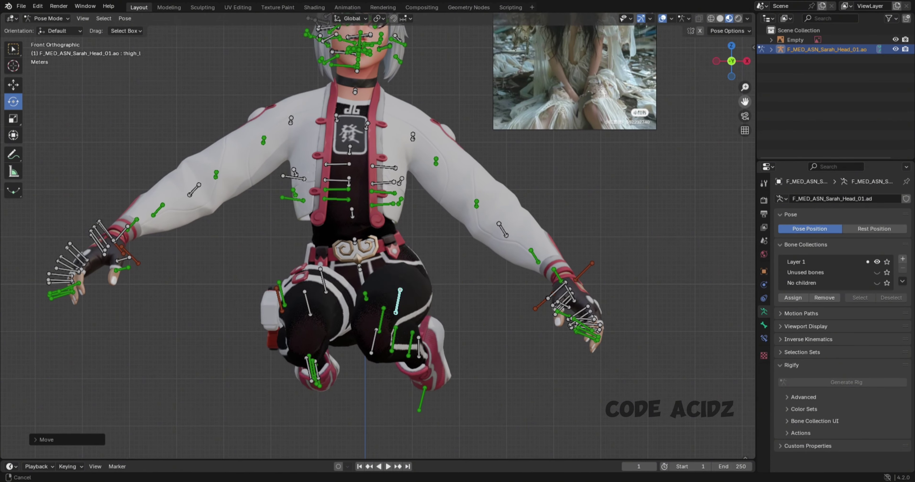
pyautogui.scroll(3, 408, 221)
# Trackball-rotate both upper arms down so the hands rest before the knees.
pyautogui.click(382, 181)
pyautogui.click(260, 192)
pyautogui.press('r')
pyautogui.press('r')
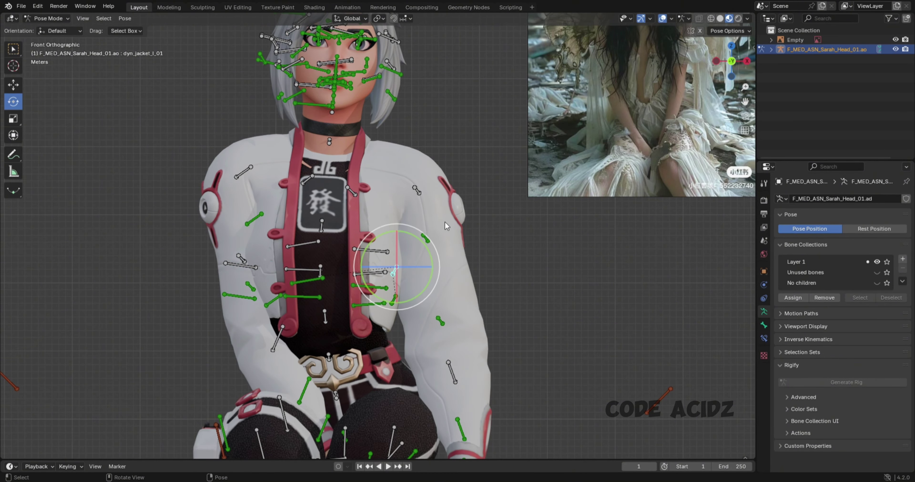
pyautogui.click(417, 190)
pyautogui.press('r')
pyautogui.press('r')
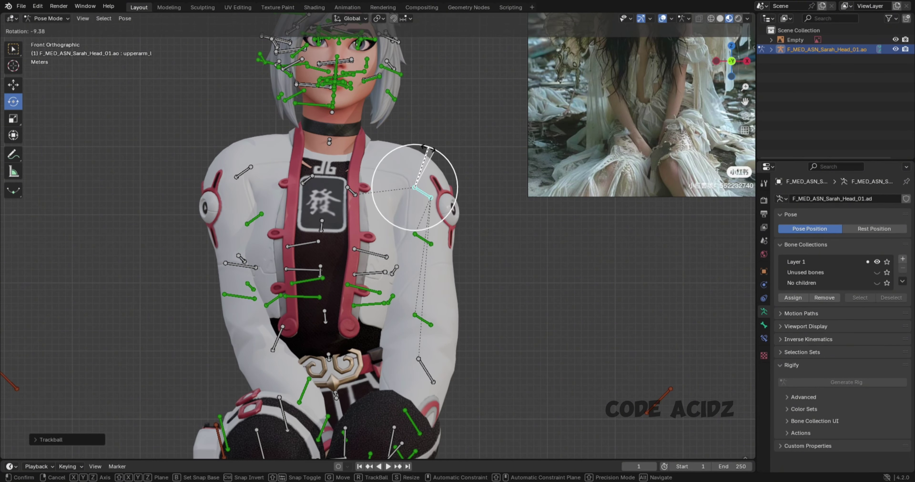
pyautogui.press('r')
pyautogui.press('r')
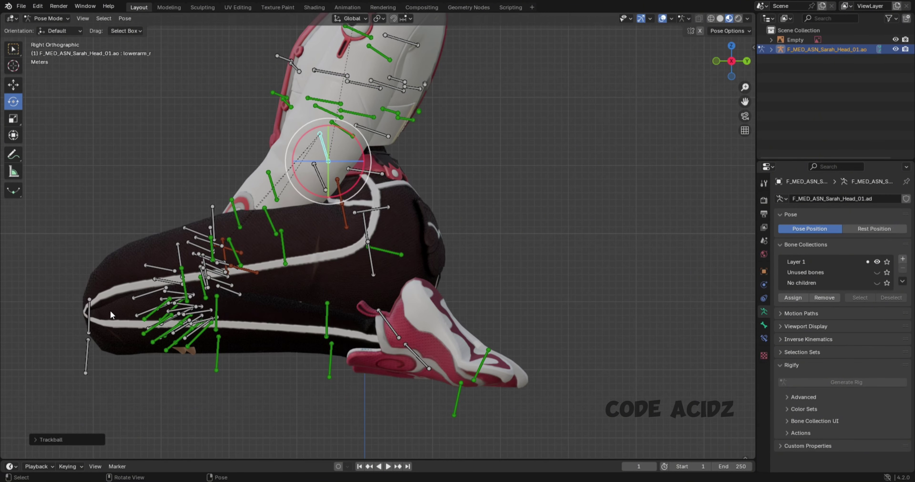
pyautogui.moveTo(384, 193); pyautogui.dragTo(368, 195)
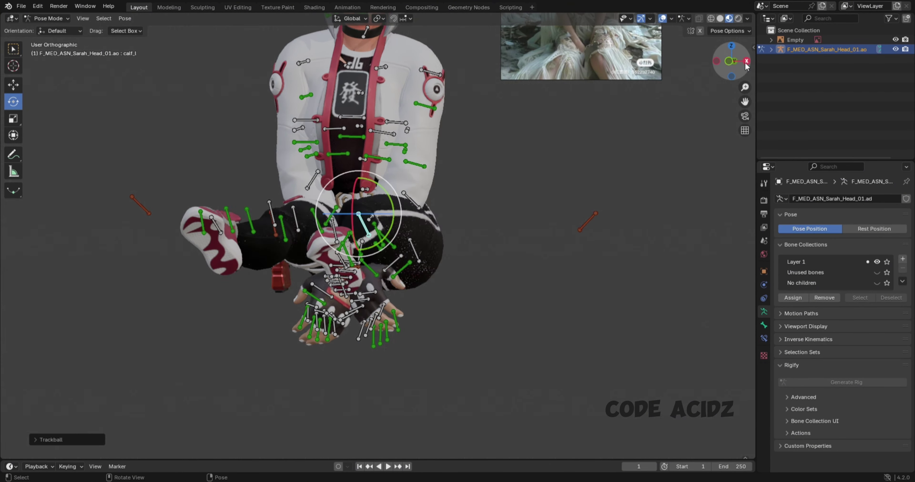
pyautogui.rightClick(152, 234)
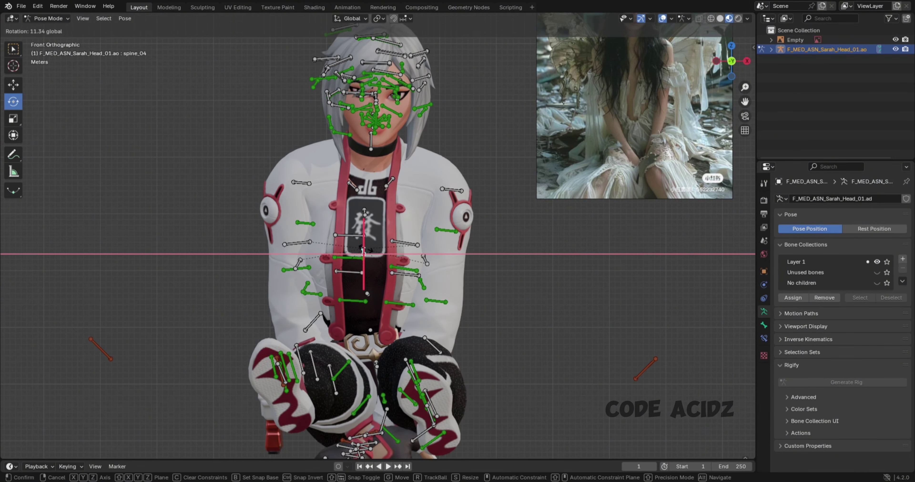
# Rotate both collarbones with trackball rotation and resize the right hand bone.
pyautogui.press('Escape')
pyautogui.click(353, 182)
pyautogui.press('r')
pyautogui.press('r')
pyautogui.click(295, 178)
pyautogui.click(392, 186)
pyautogui.press('r')
pyautogui.press('r')
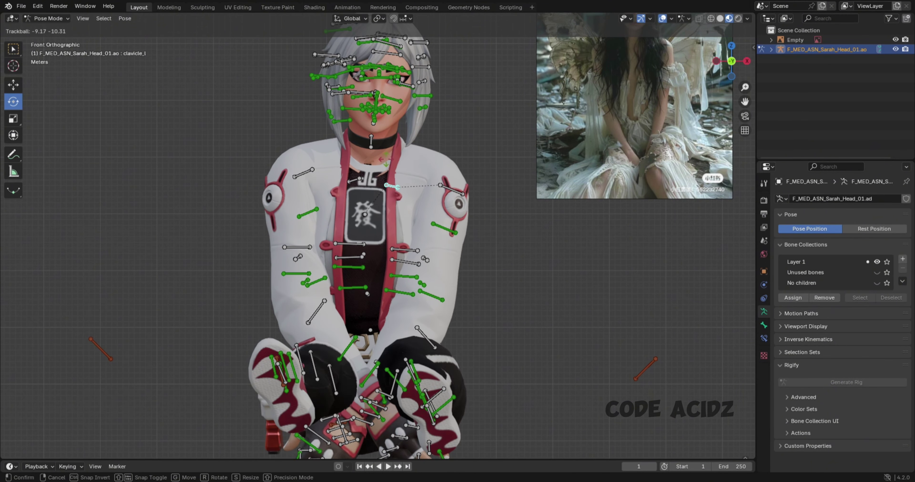
pyautogui.click(359, 423)
pyautogui.press('s')
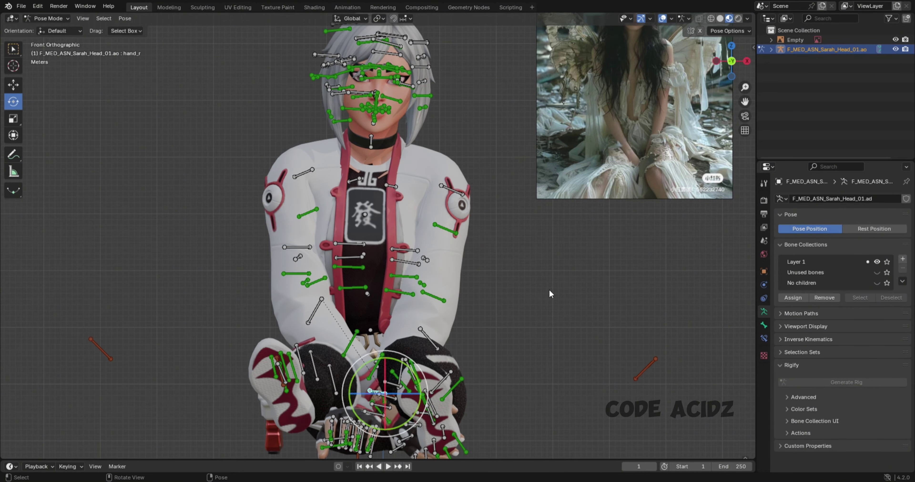
pyautogui.click(545, 300)
# Rotate neck_01 and neck_02 to tilt the head, then lower the left upper eyelid.
pyautogui.scroll(5, 753, 107)
pyautogui.moveTo(744, 102); pyautogui.dragTo(744, 185)
pyautogui.scroll(2, 378, 285)
pyautogui.click(376, 282)
pyautogui.press('r')
pyautogui.press('r')
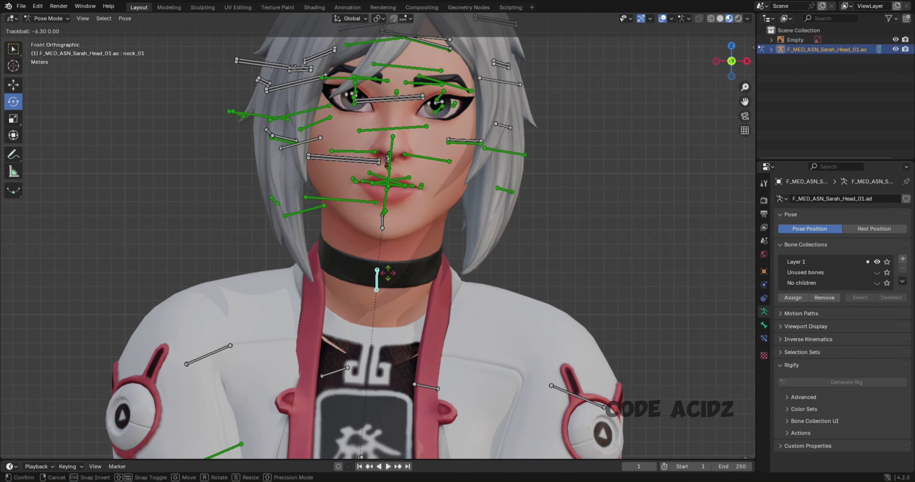
pyautogui.click(377, 215)
pyautogui.click(378, 153)
pyautogui.press('r')
pyautogui.press('r')
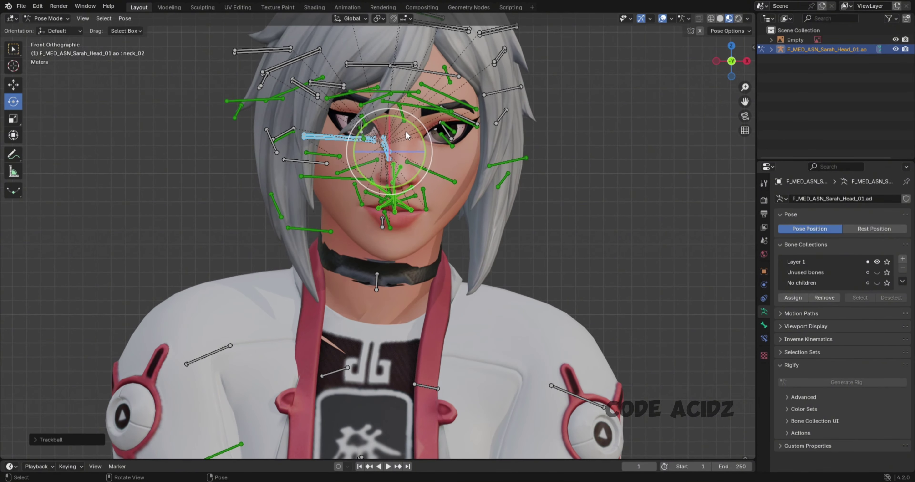
pyautogui.scroll(2, 447, 142)
pyautogui.moveTo(449, 227); pyautogui.dragTo(454, 242)
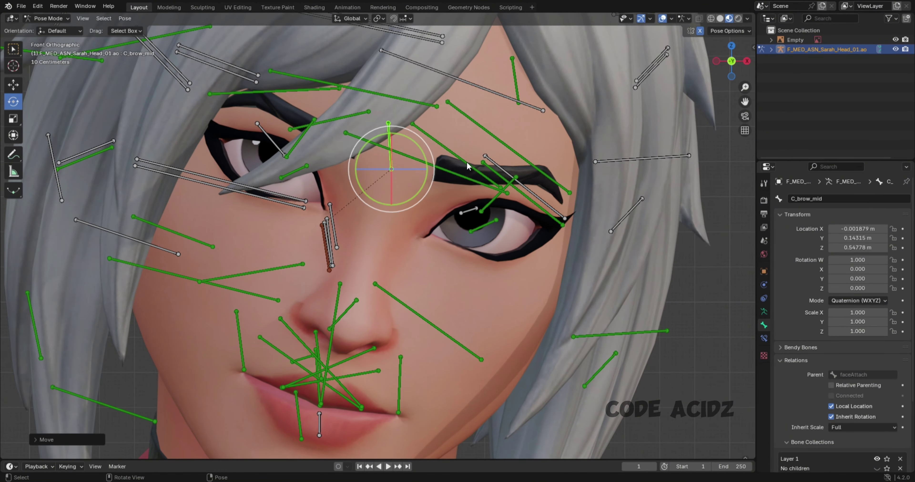
# Rotate the brow, lip corner and hair strand bones to refine expression and hair.
pyautogui.click(468, 165)
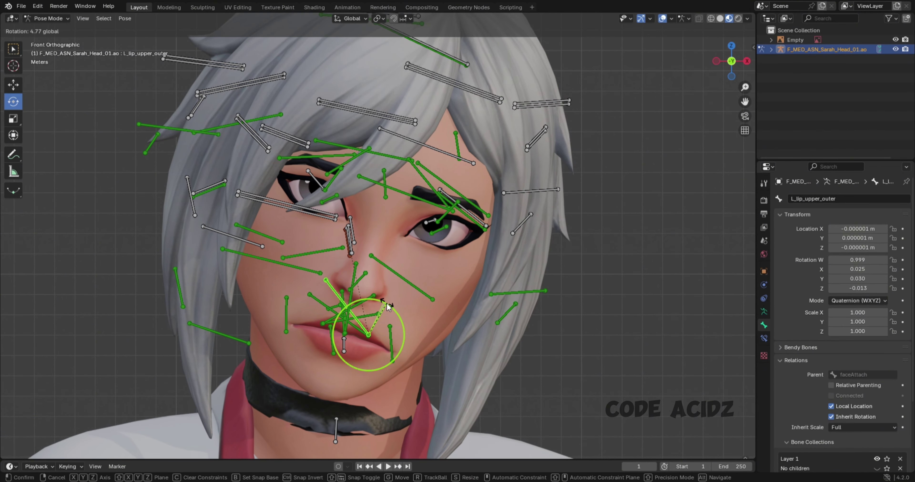
pyautogui.click(388, 306)
pyautogui.click(525, 223)
pyautogui.moveTo(543, 249); pyautogui.dragTo(554, 270)
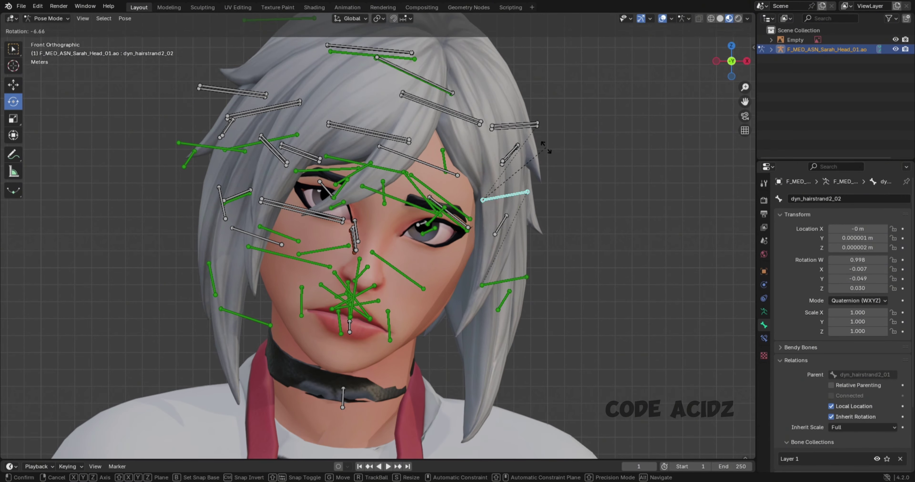
pyautogui.click(430, 85)
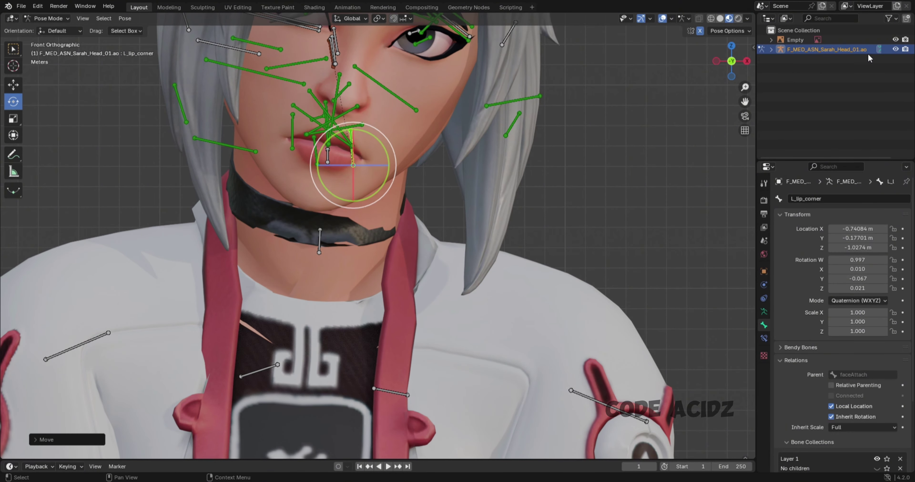
# Hide the armature in the Outliner and enter Edit Mode on the body mesh.
pyautogui.click(896, 49)
pyautogui.hotkey('ctrl', 'Tab')
pyautogui.click(398, 211)
pyautogui.press('Tab')
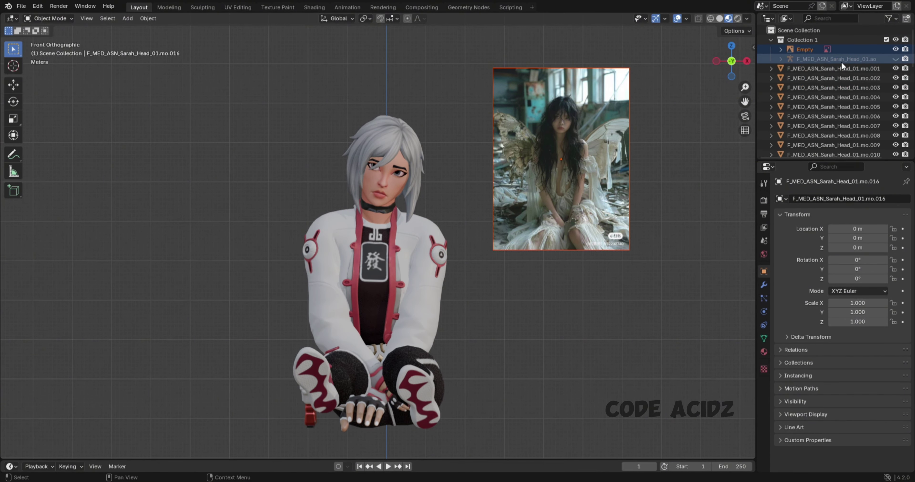
# Select all character meshes and hide Collection 1, revealing the room set.
pyautogui.scroll(10, 805, 124)
pyautogui.press('a')
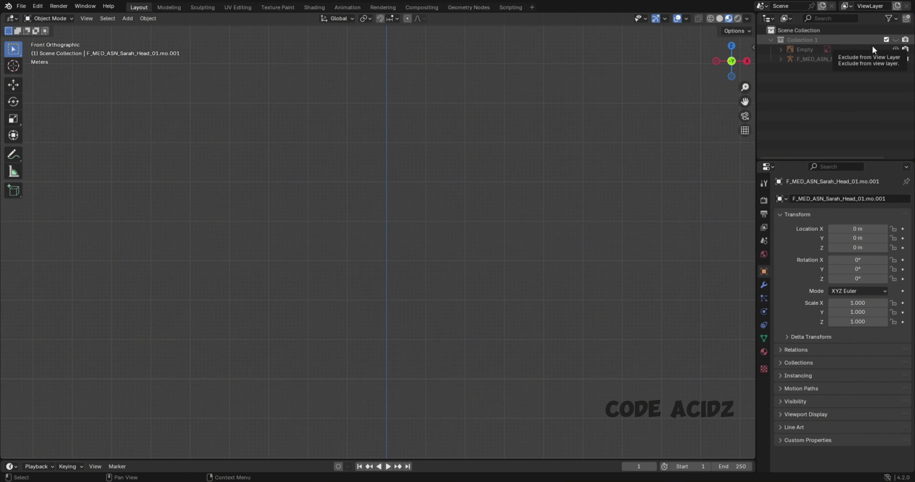
pyautogui.click(895, 40)
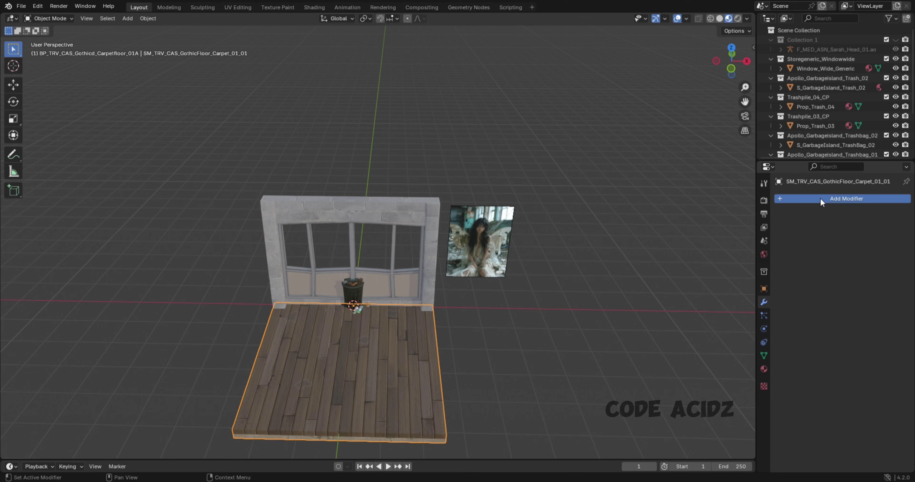
# Give the floor two Array modifiers, offset in X and in Y, with Count 4.
pyautogui.click(819, 198)
pyautogui.click(856, 260)
pyautogui.click(857, 234)
pyautogui.press('BackSpace')
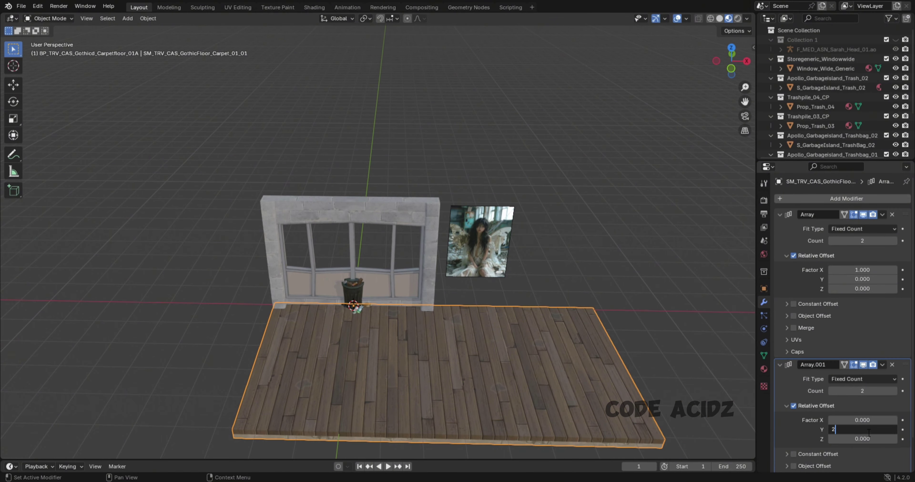
pyautogui.hotkey('ctrl', 'v')
pyautogui.moveTo(862, 240); pyautogui.dragTo(814, 244)
pyautogui.click(882, 214)
pyautogui.click(846, 224)
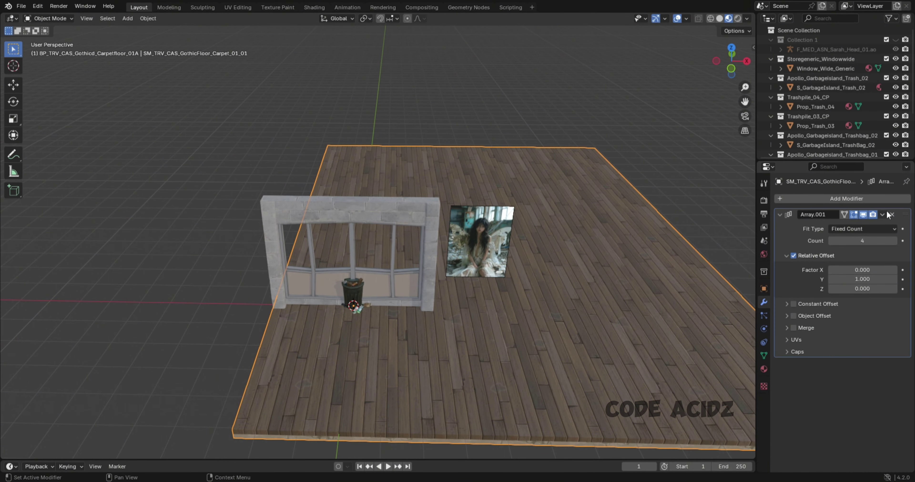
# Rotate the window wall 90° about the Z axis.
pyautogui.click(826, 68)
pyautogui.press('r')
pyautogui.press('z')
pyautogui.press('9')
pyautogui.press('0')
pyautogui.press('Return')
pyautogui.press('KP_7')
pyautogui.scroll(-3, 626, 96)
# Move the window wall along X to sit on the floor's edge.
pyautogui.press('g')
pyautogui.press('x')
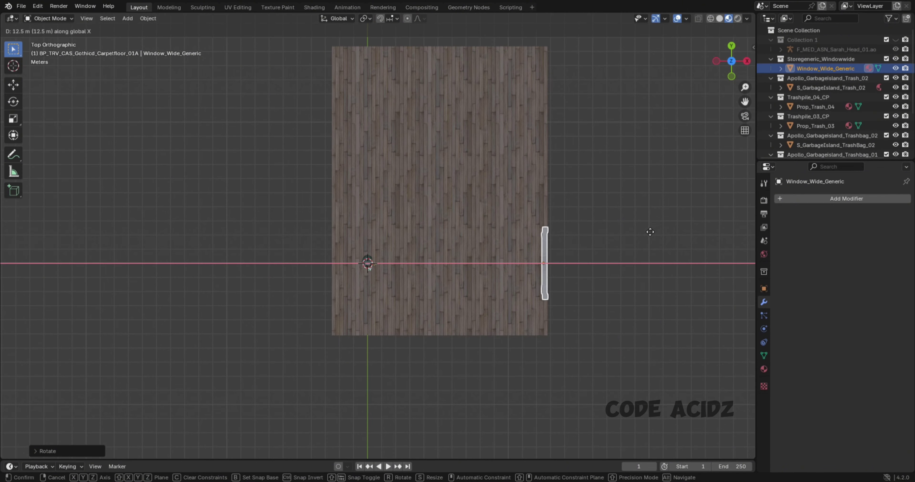
pyautogui.press('Return')
pyautogui.scroll(3, 627, 142)
pyautogui.moveTo(640, 142); pyautogui.dragTo(732, 177, button='middle')
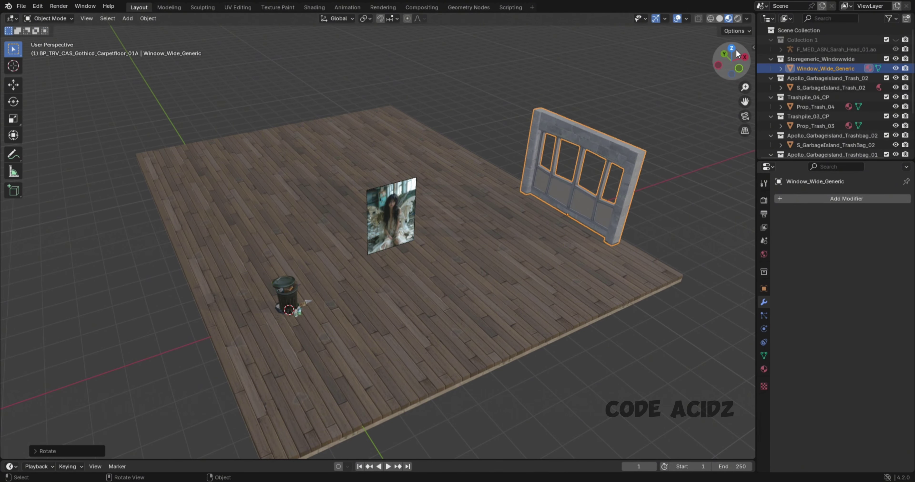
pyautogui.click(731, 48)
# Add an Array modifier repeating the window wall four times along the floor.
pyautogui.click(846, 198)
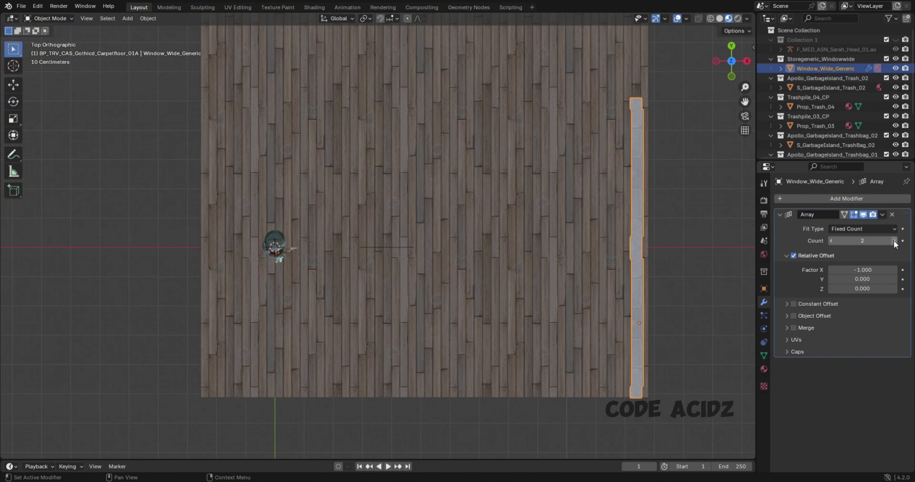
pyautogui.click(894, 241)
pyautogui.moveTo(461, 248); pyautogui.dragTo(391, 320, button='middle')
pyautogui.scroll(2, 355, 284)
pyautogui.click(306, 347)
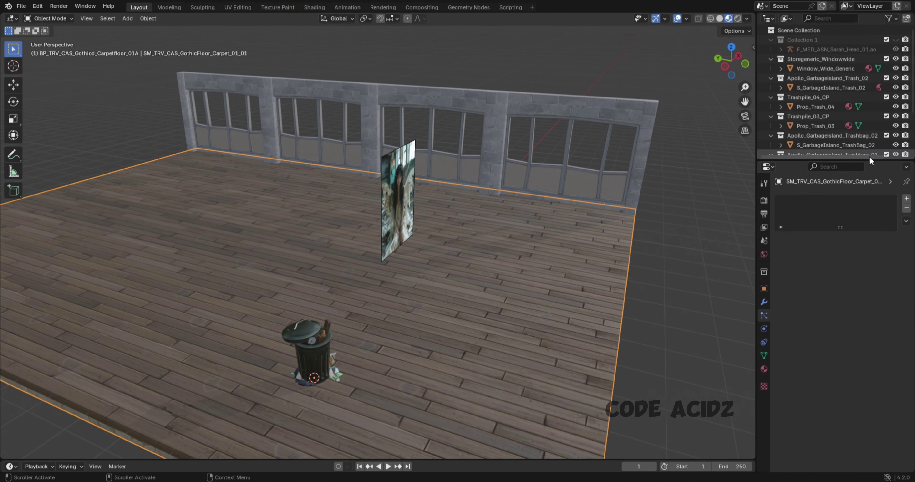
# Add a particle system to the floor and gather the trash props into one collection.
pyautogui.click(907, 198)
pyautogui.moveTo(835, 161); pyautogui.dragTo(835, 234)
pyautogui.click(872, 329)
pyautogui.click(324, 349)
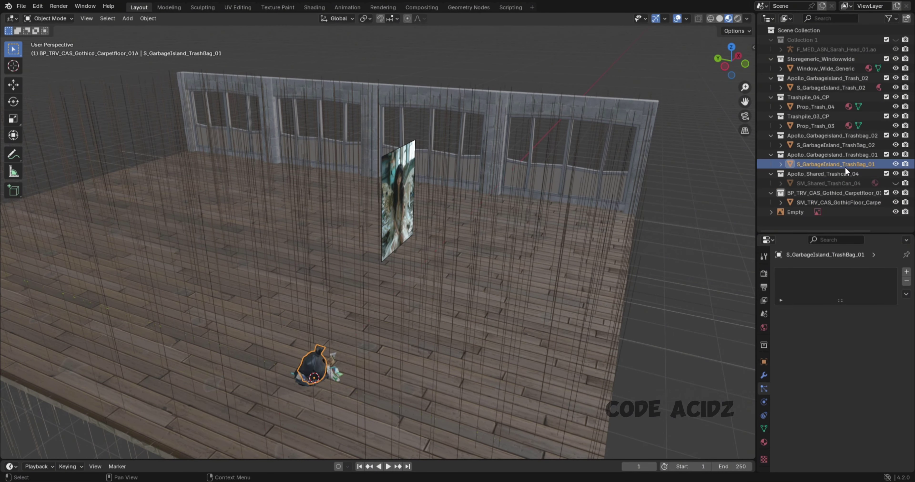
pyautogui.moveTo(826, 142); pyautogui.dragTo(826, 144)
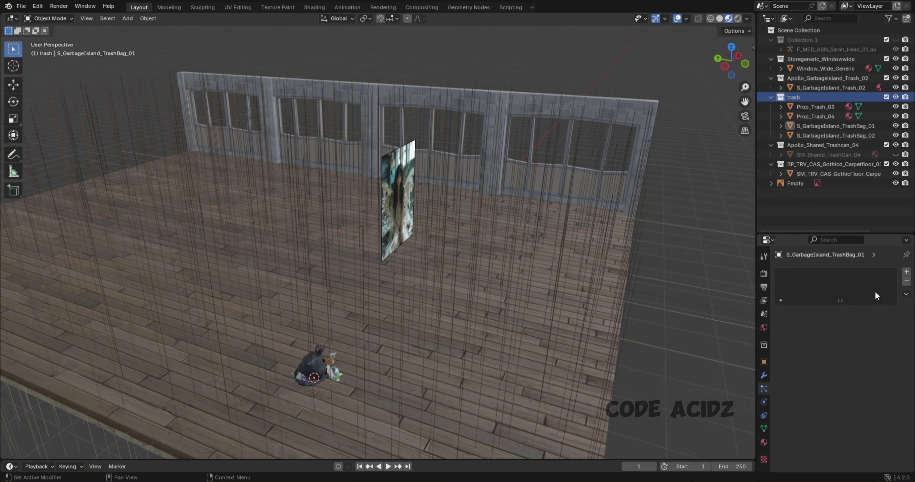
pyautogui.click(551, 317)
pyautogui.scroll(-5, 802, 422)
# Render the particles as the 'trash' collection and increase their scale.
pyautogui.click(850, 379)
pyautogui.click(888, 420)
pyautogui.click(857, 447)
pyautogui.write('trash')
pyautogui.press('Return')
pyautogui.moveTo(855, 387); pyautogui.dragTo(877, 388)
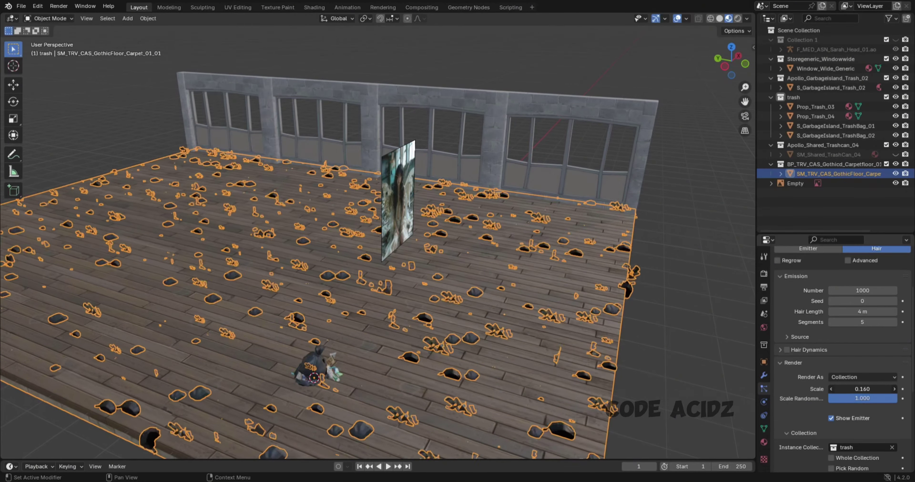
# Enable Advanced particle options with Rotation oriented to Global X.
pyautogui.scroll(3, 851, 317)
pyautogui.click(848, 317)
pyautogui.scroll(-3, 850, 355)
pyautogui.click(853, 372)
pyautogui.click(853, 376)
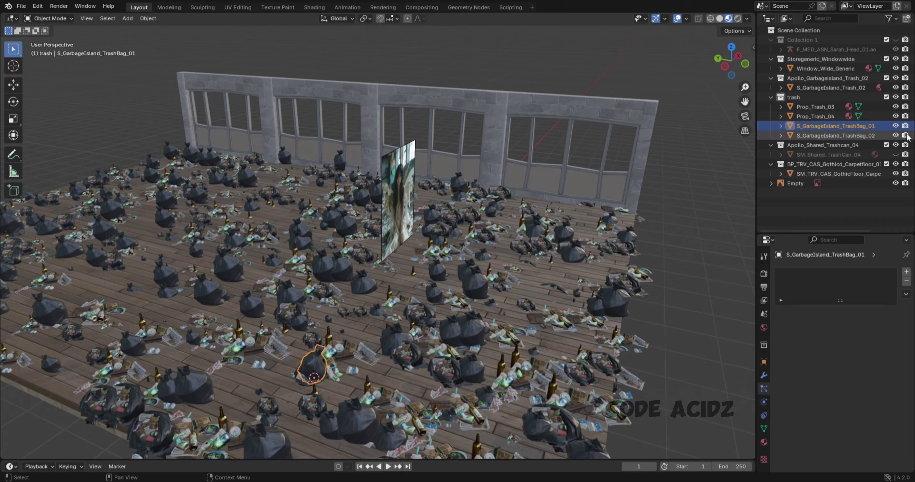
# Move a trash bag out of the trash collection, then undo the move.
pyautogui.moveTo(836, 128); pyautogui.dragTo(847, 201)
pyautogui.click(606, 331)
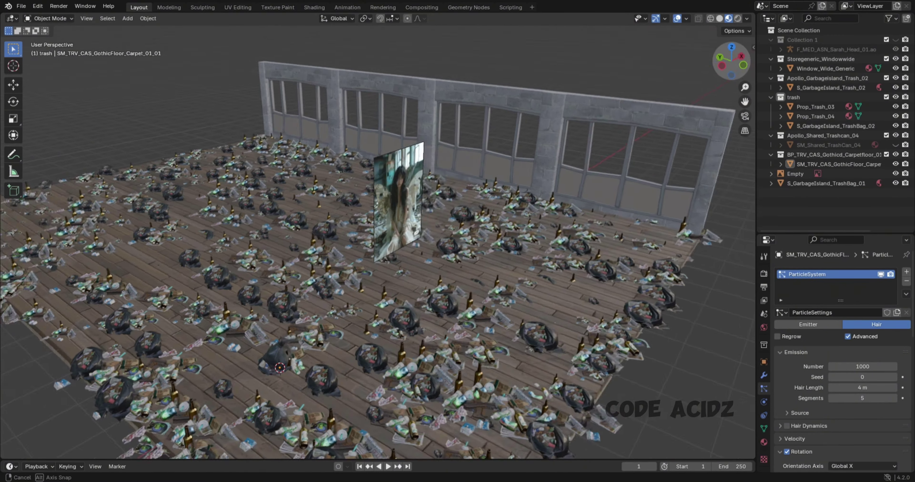
pyautogui.moveTo(606, 331); pyautogui.dragTo(746, 213, button='middle')
pyautogui.hotkey('ctrl', 'z')
pyautogui.click(829, 117)
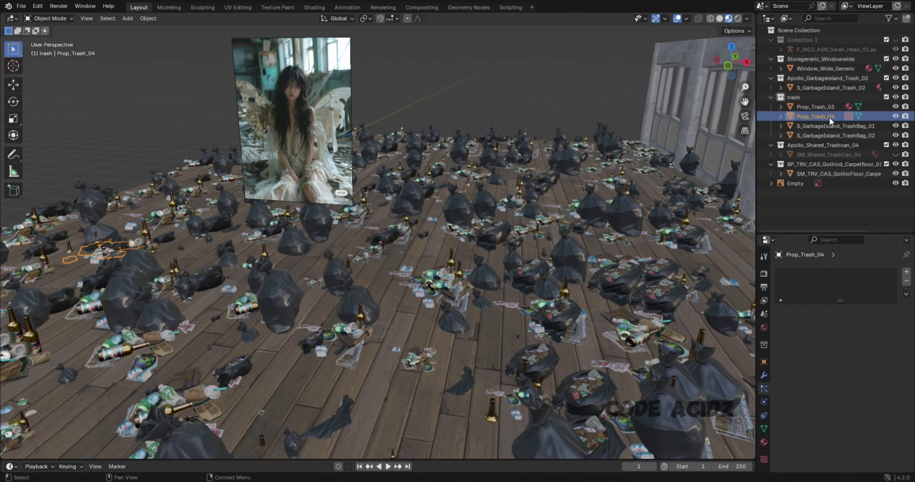
# Set the floor's particle Number so 80 trash instances are scattered.
pyautogui.scroll(-4, 494, 251)
pyautogui.click(674, 359)
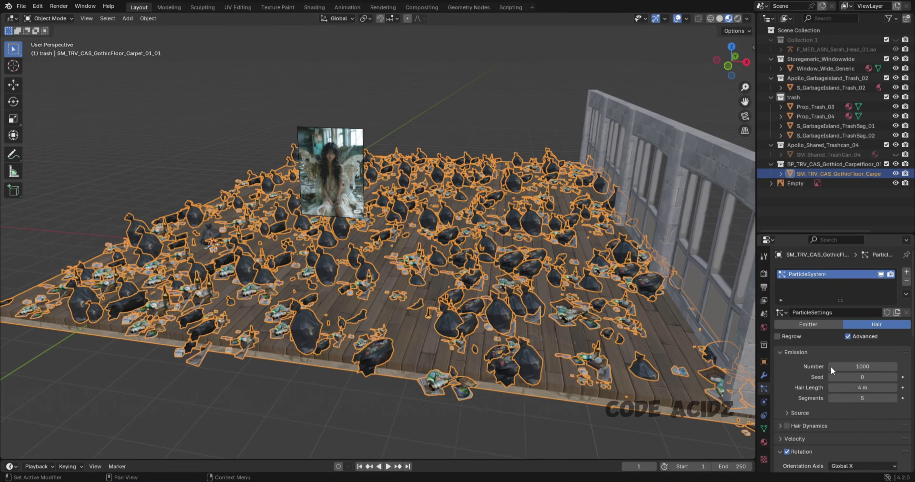
pyautogui.write('50')
pyautogui.press('Return')
pyautogui.press('Return')
pyautogui.hotkey('alt', 'a')
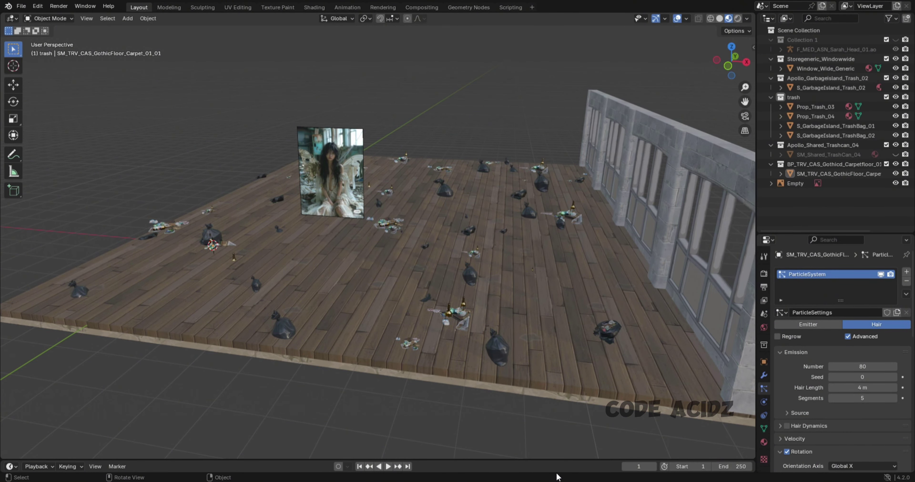
# Move the trash copy into the 'trash 2' collection and select the floor carpet.
pyautogui.moveTo(834, 212); pyautogui.dragTo(848, 195)
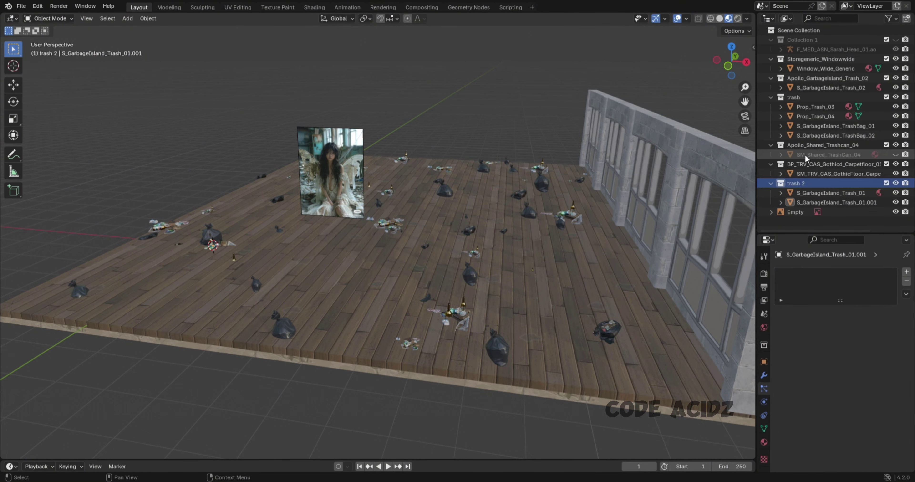
pyautogui.click(828, 174)
pyautogui.scroll(-10, 851, 366)
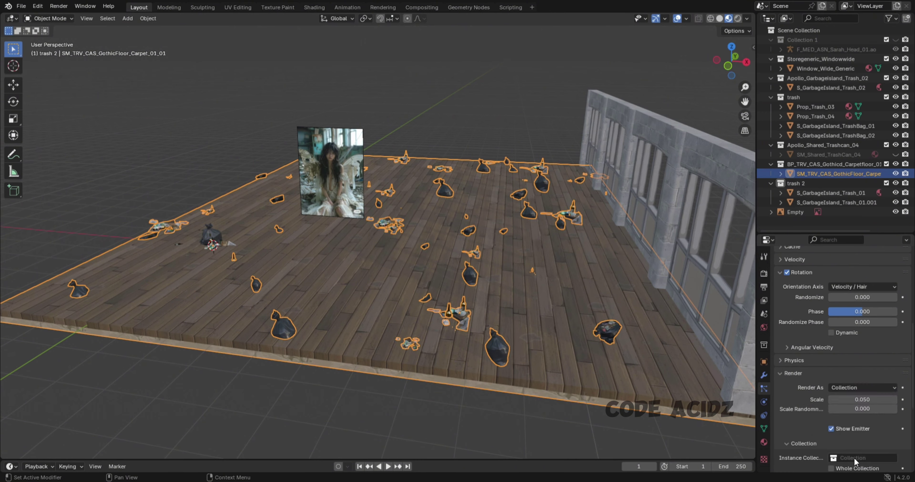
pyautogui.scroll(3, 749, 336)
pyautogui.scroll(10, 870, 284)
pyautogui.scroll(-5, 522, 281)
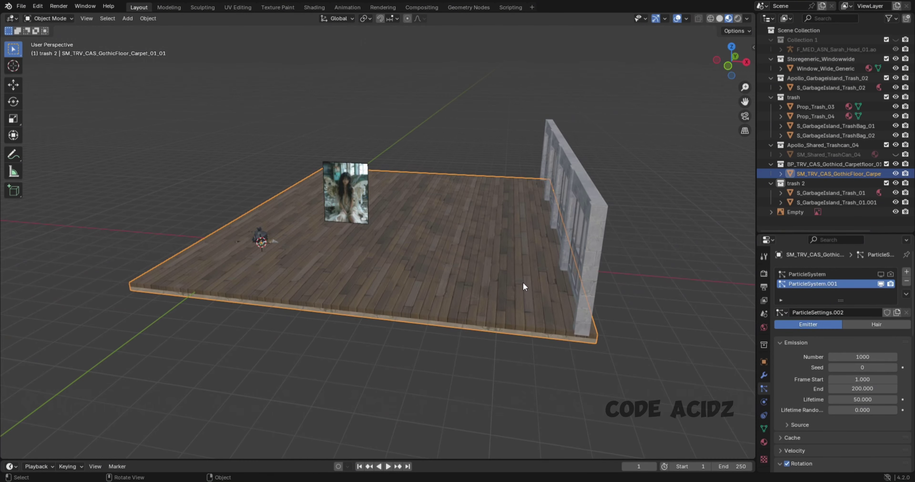
# Make the new particle system Hair, with advanced options and rotation oriented along Global X.
pyautogui.click(876, 324)
pyautogui.scroll(-4, 799, 362)
pyautogui.click(847, 260)
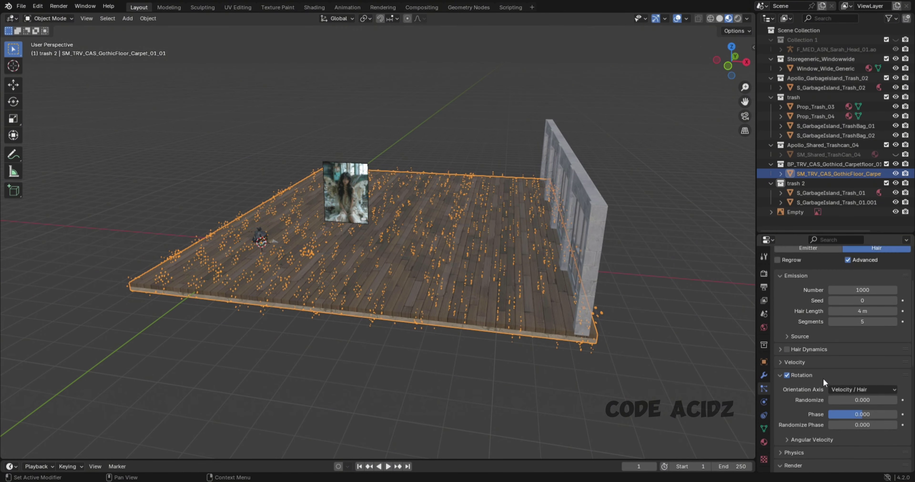
pyautogui.scroll(-1, 853, 356)
pyautogui.click(862, 370)
pyautogui.click(856, 341)
pyautogui.scroll(5, 627, 362)
pyautogui.scroll(4, 866, 355)
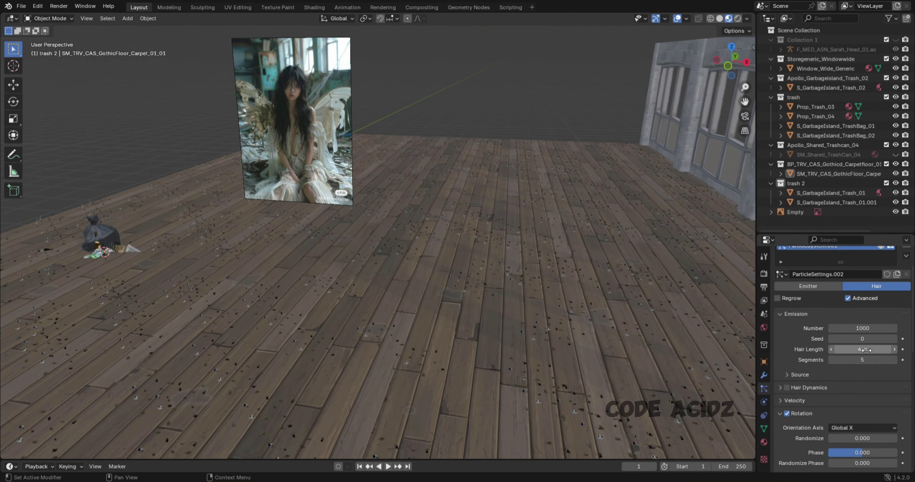
# Set hair length 10 m, enlarge and fully randomize trash 2 instance sizes, Number 70.
pyautogui.moveTo(862, 349); pyautogui.dragTo(881, 348)
pyautogui.scroll(-6, 866, 355)
pyautogui.moveTo(831, 443); pyautogui.dragTo(897, 443)
pyautogui.moveTo(862, 434); pyautogui.dragTo(877, 434)
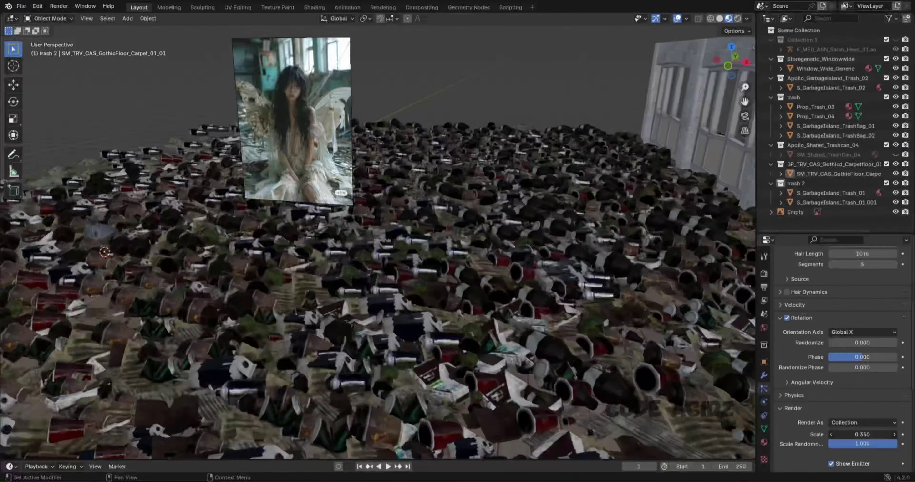
pyautogui.scroll(5, 874, 309)
pyautogui.press('BackSpace')
pyautogui.press('BackSpace')
pyautogui.write('70')
pyautogui.press('Return')
# Orbit down to a front view of the room to inspect the new floor scatter.
pyautogui.scroll(-4, 684, 303)
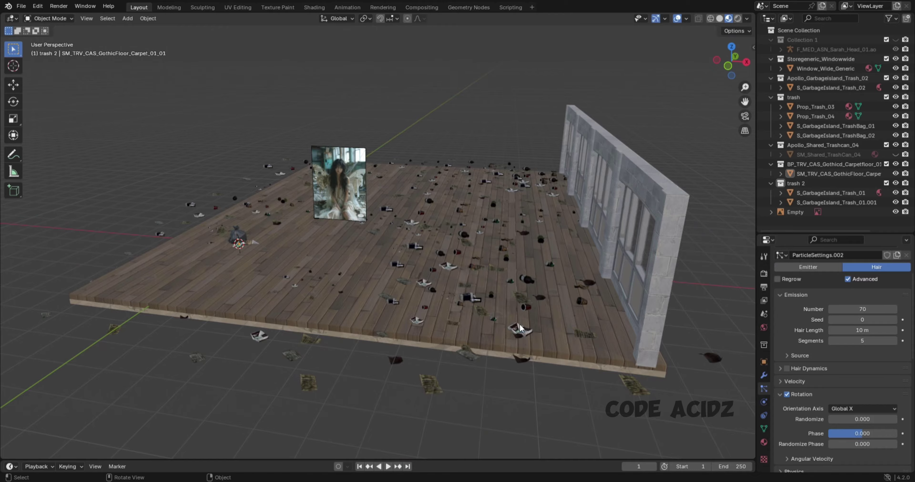
pyautogui.scroll(3, 889, 279)
pyautogui.moveTo(380, 245); pyautogui.dragTo(533, 178, button='middle')
pyautogui.scroll(5, 665, 107)
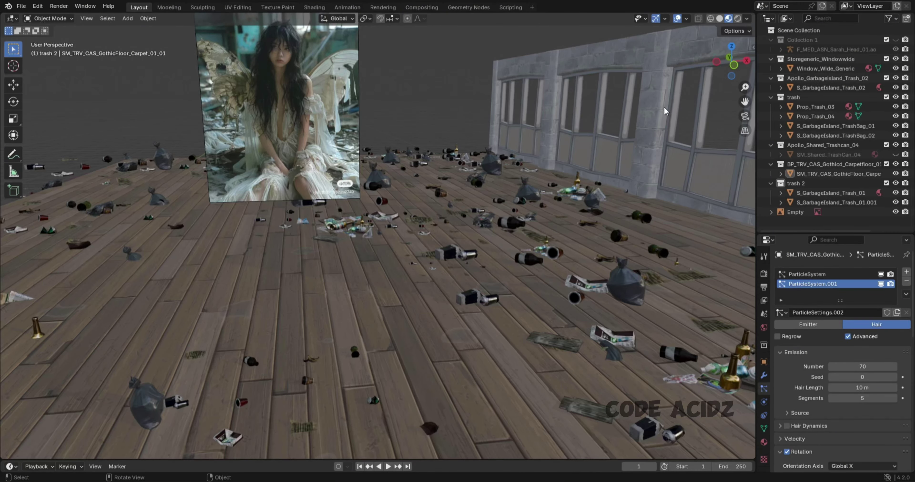
pyautogui.press('KP_1')
pyautogui.scroll(2, 746, 102)
pyautogui.moveTo(731, 60)
pyautogui.mouseDown()
pyautogui.moveTo(707, 71)
pyautogui.moveTo(735, 52)
pyautogui.mouseUp()
# Add a camera and move it into position in the room.
pyautogui.hotkey('shift', 'a')
pyautogui.click(458, 358)
pyautogui.press('KP_7')
pyautogui.press('g')
pyautogui.press('KP_0')
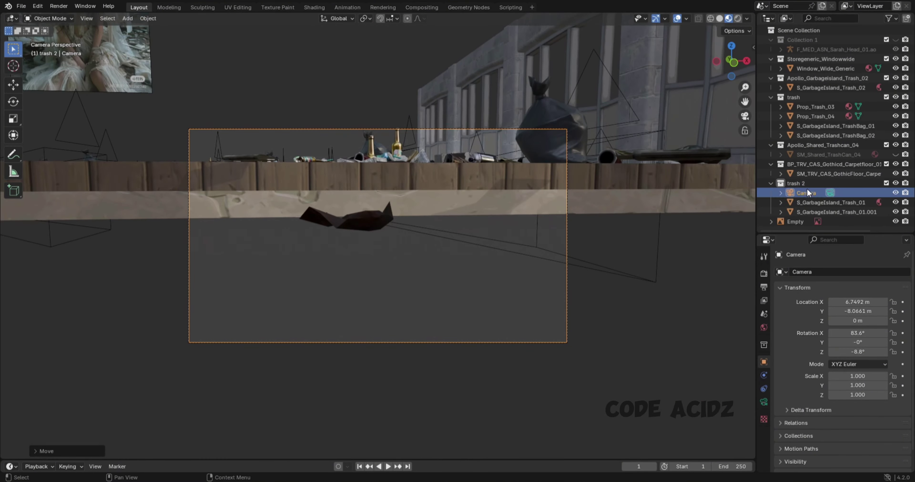
pyautogui.press('m')
pyautogui.press('g')
pyautogui.press('z')
# Set the render output resolution to 1800×2000 px.
pyautogui.click(764, 402)
pyautogui.moveTo(860, 313); pyautogui.dragTo(881, 312)
pyautogui.click(764, 287)
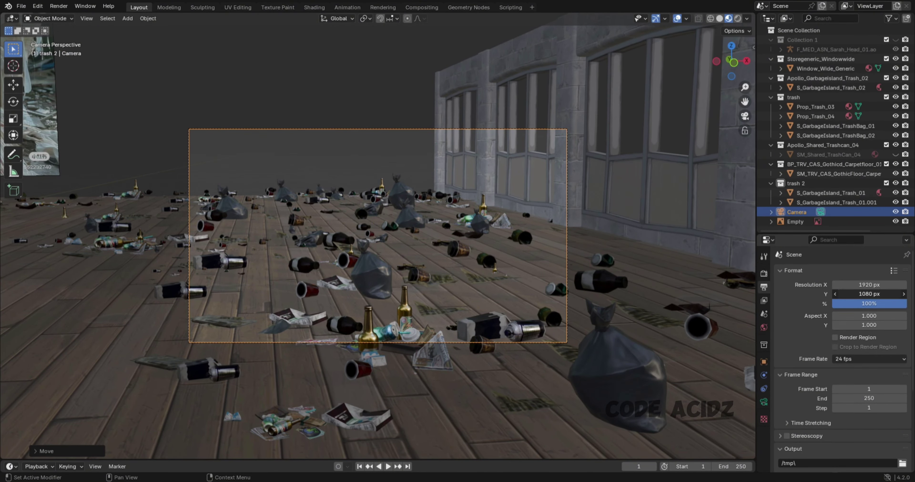
pyautogui.doubleClick(869, 294)
pyautogui.write('2000')
pyautogui.press('Return')
pyautogui.press('Return')
pyautogui.scroll(-4, 426, 213)
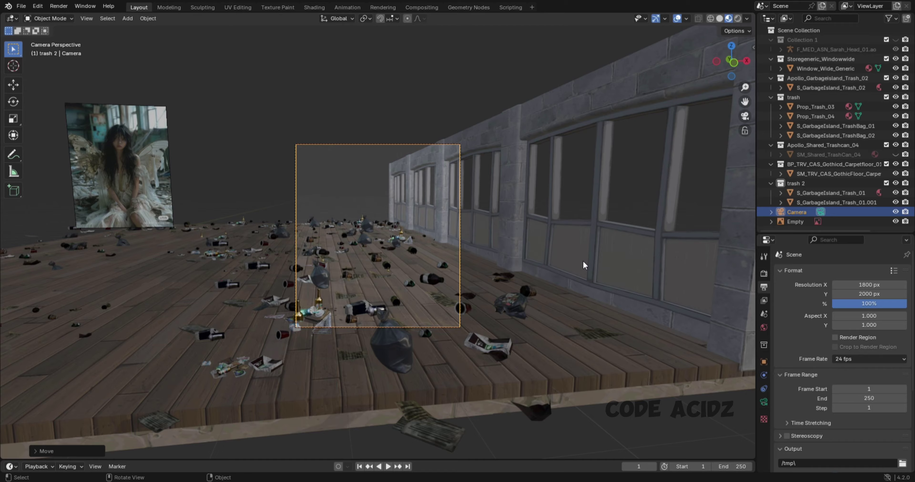
# Resize the windowed back wall and move the seated character into the camera shot.
pyautogui.click(764, 361)
pyautogui.click(518, 167)
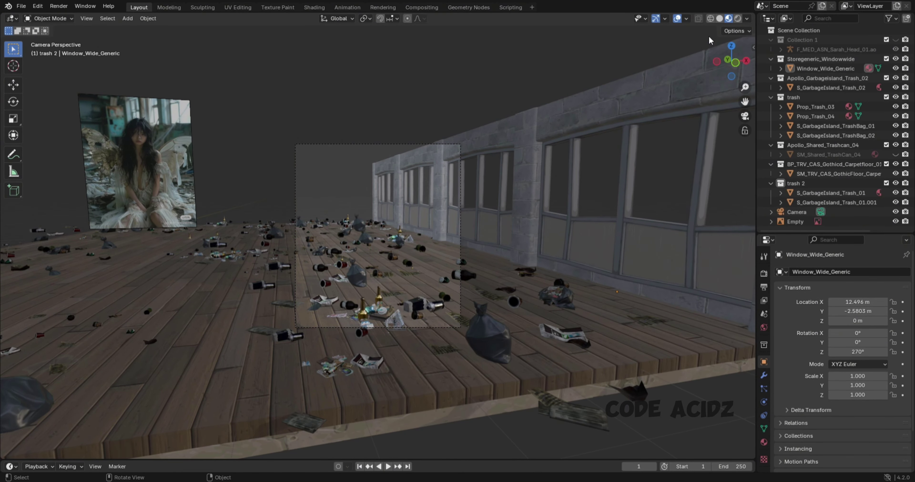
pyautogui.press('KP_7')
pyautogui.moveTo(709, 40); pyautogui.dragTo(520, 158, button='middle')
pyautogui.scroll(3, 520, 158)
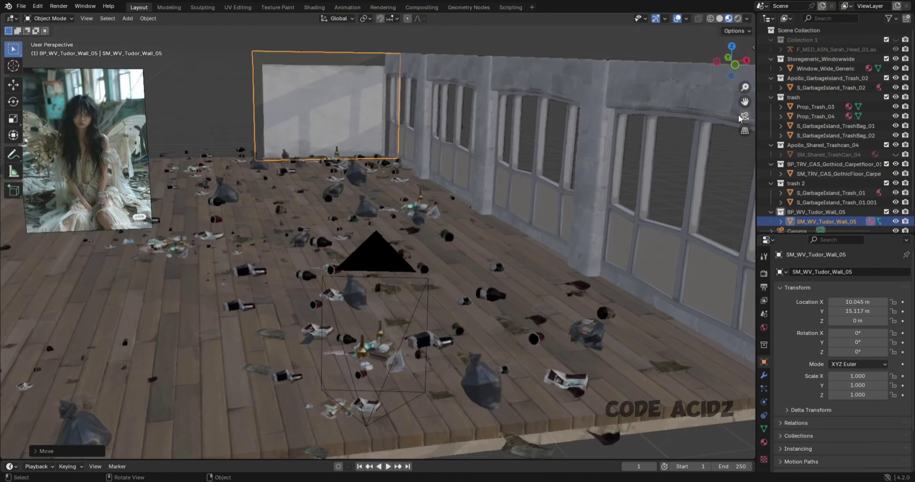
pyautogui.click(744, 116)
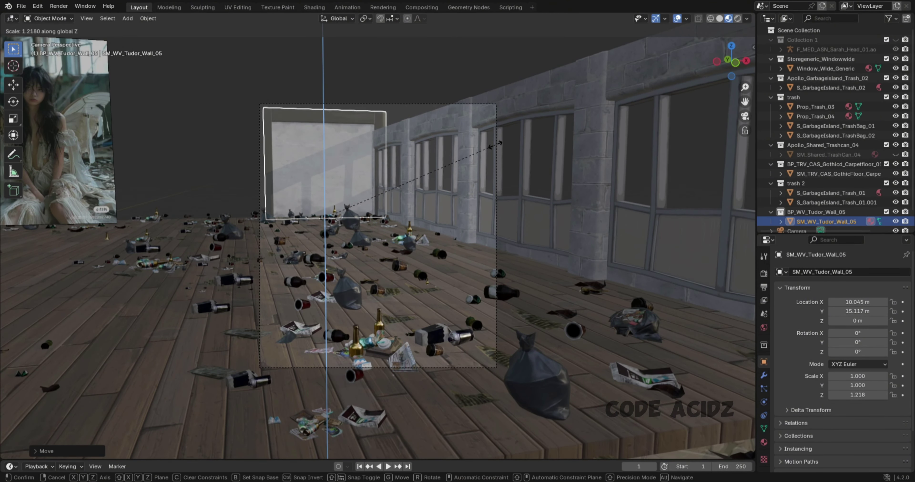
pyautogui.click(387, 122)
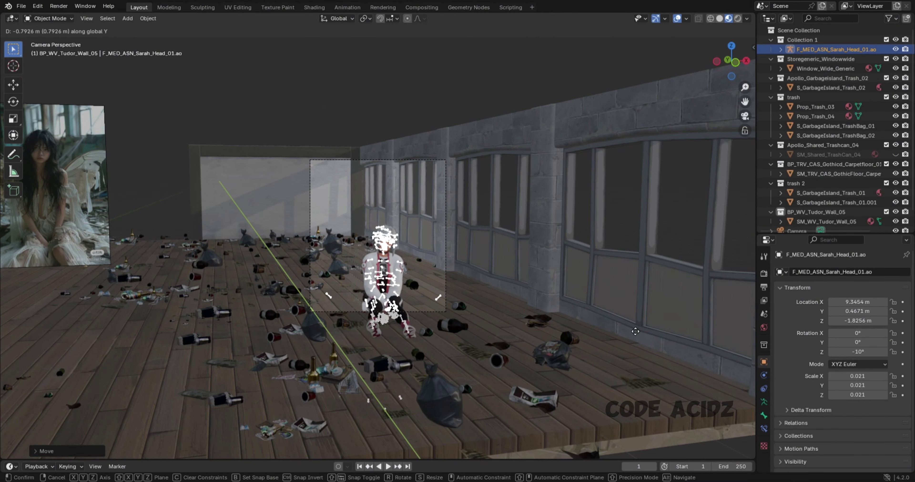
pyautogui.press('g')
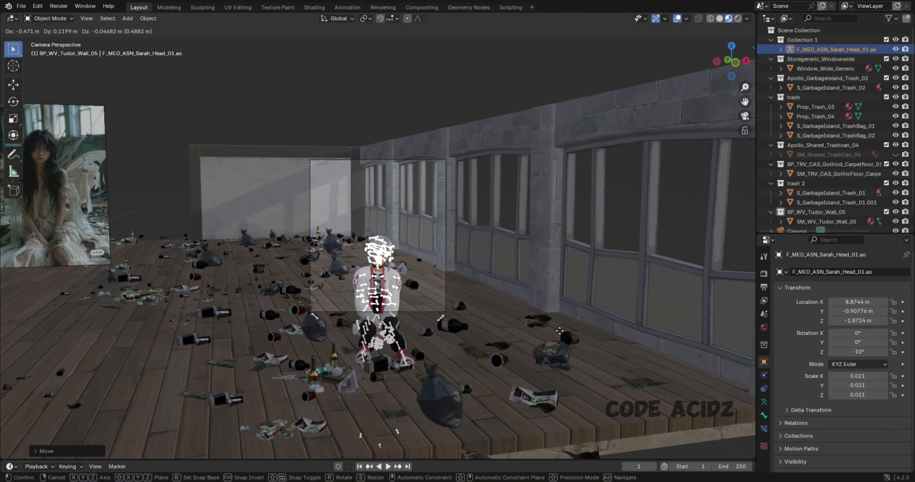
pyautogui.scroll(2, 383, 259)
pyautogui.click(460, 282)
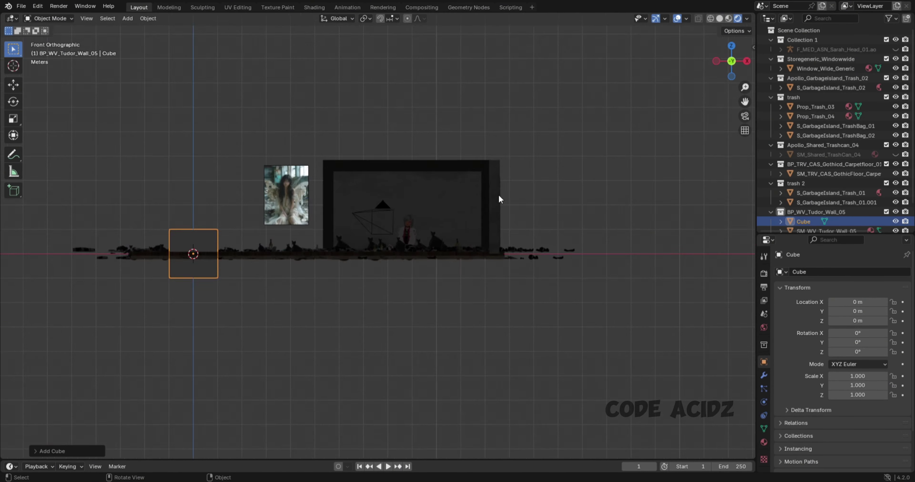
# Raise the cube and stretch it over the room as a fog volume.
pyautogui.press('g')
pyautogui.press('z')
pyautogui.click(644, 143)
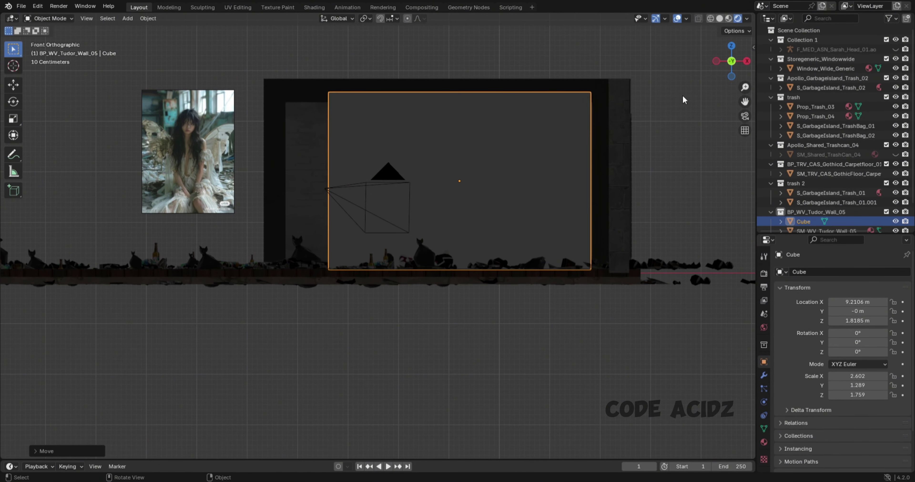
pyautogui.press('KP_7')
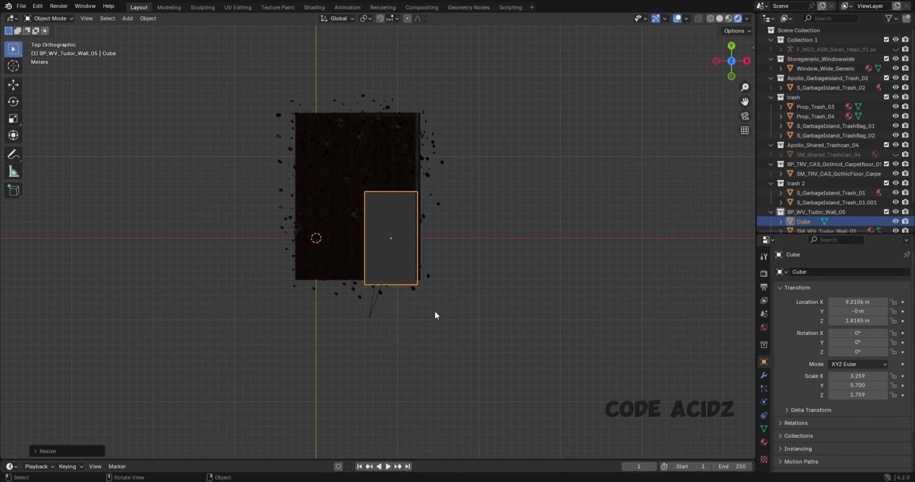
pyautogui.click(802, 221)
# Give the cube a material with no surface shader and a pale beige Principled Volume.
pyautogui.click(764, 441)
pyautogui.click(852, 306)
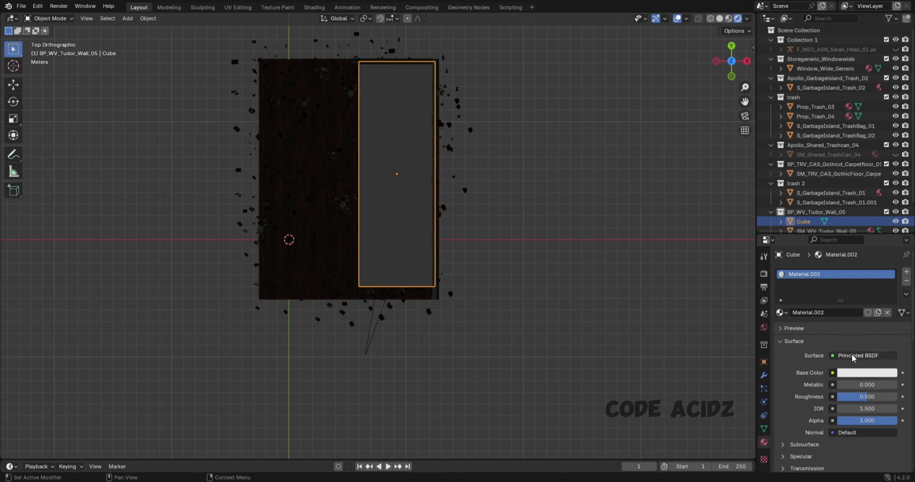
pyautogui.click(863, 357)
pyautogui.click(701, 171)
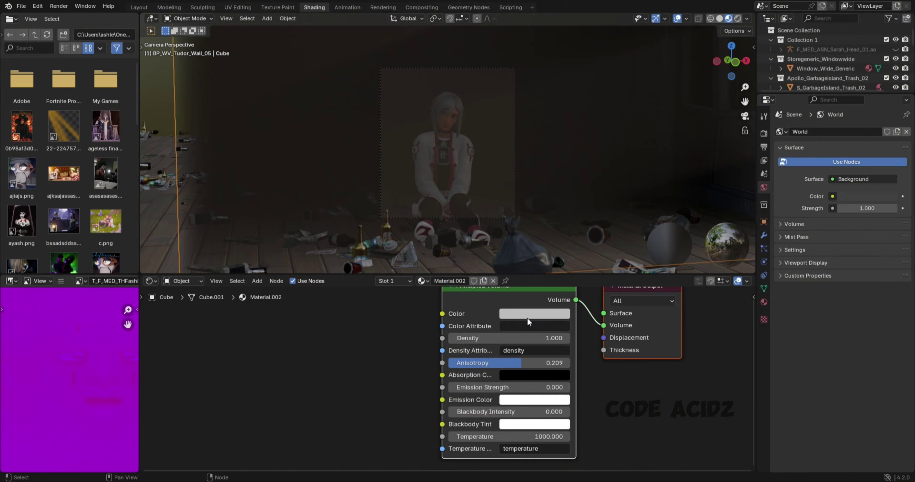
pyautogui.click(528, 317)
pyautogui.click(550, 193)
# Add a spot light and position it outside the windows.
pyautogui.hotkey('shift', 'a')
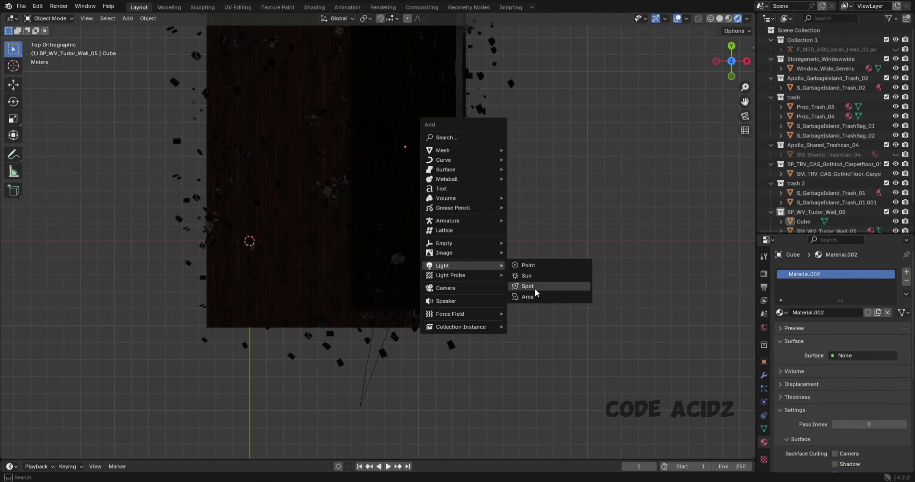
pyautogui.click(534, 288)
pyautogui.press('g')
pyautogui.click(466, 143)
pyautogui.press('KP_1')
pyautogui.click(16, 101)
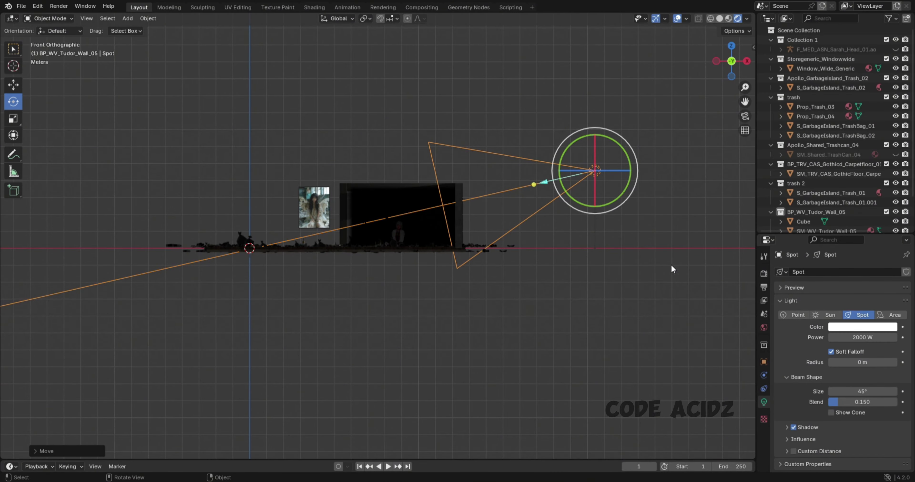
# Widen the spot beam to 126°, aim it into the room, set 5000 W and a warm colour.
pyautogui.scroll(-3, 673, 269)
pyautogui.moveTo(673, 269); pyautogui.dragTo(603, 142, button='middle')
pyautogui.press('KP_7')
pyautogui.moveTo(582, 82)
pyautogui.mouseDown()
pyautogui.moveTo(569, 69)
pyautogui.moveTo(563, 82)
pyautogui.mouseUp()
pyautogui.doubleClick(863, 337)
pyautogui.write('5000')
pyautogui.press('Return')
pyautogui.press('KP_0')
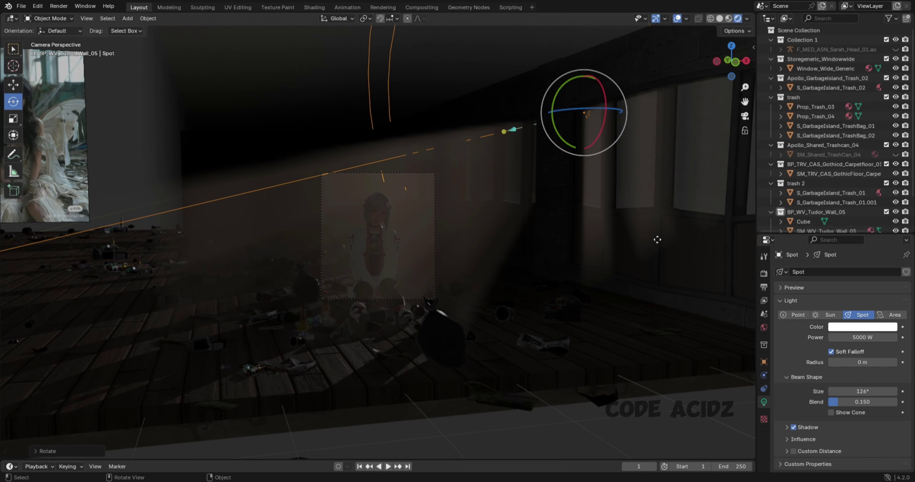
pyautogui.click(862, 327)
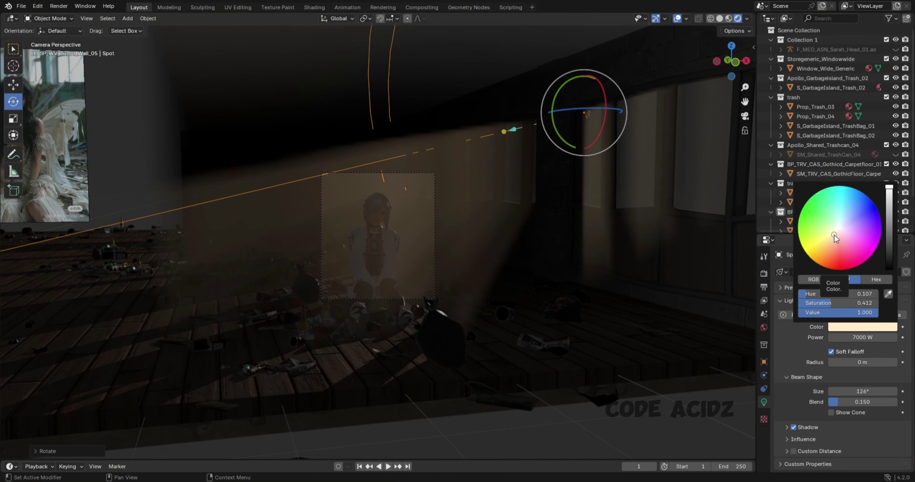
# Make the fog volume pale peach and thin its density to 0.05.
pyautogui.click(804, 221)
pyautogui.scroll(-2, 849, 371)
pyautogui.scroll(3, 574, 217)
pyautogui.scroll(-2, 574, 216)
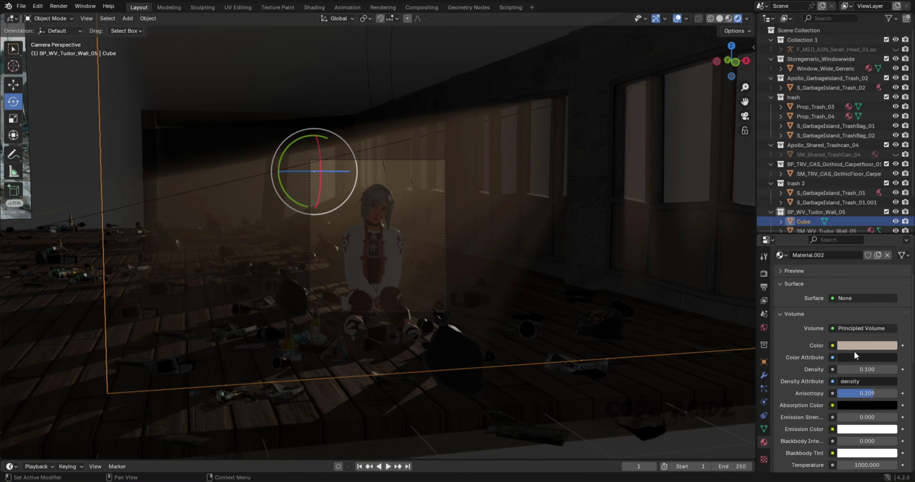
pyautogui.click(867, 345)
pyautogui.moveTo(827, 269); pyautogui.dragTo(833, 264)
pyautogui.doubleClick(863, 369)
pyautogui.write('0.1')
pyautogui.write('2')
pyautogui.press('Return')
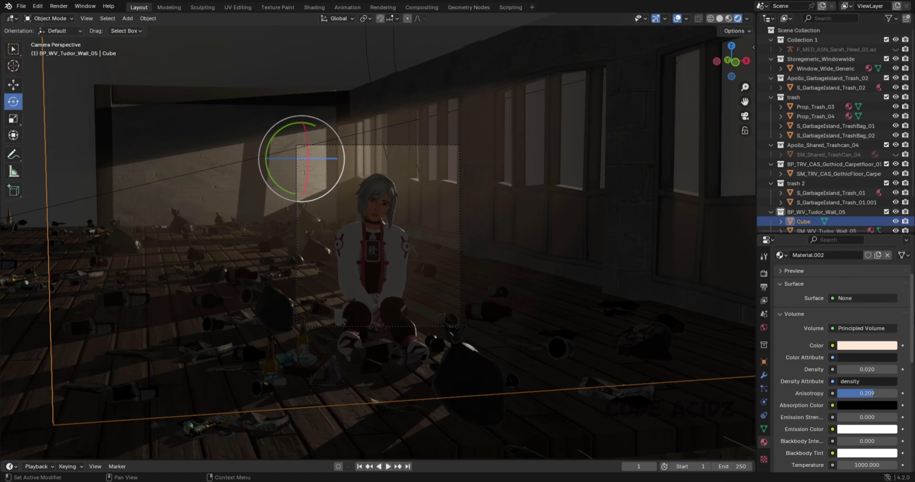
pyautogui.write('5')
pyautogui.press('Return')
# Return to the camera view and start changing the World background colour.
pyautogui.click(731, 45)
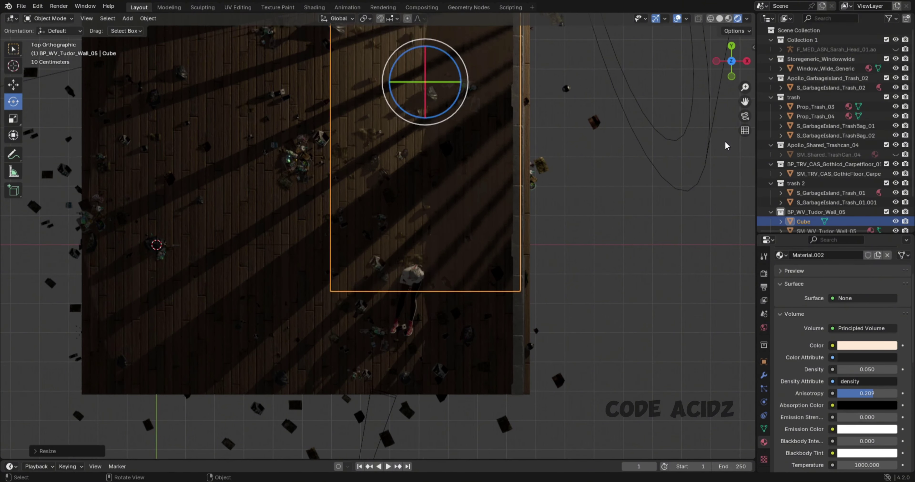
pyautogui.scroll(-3, 586, 123)
pyautogui.scroll(-2, 598, 133)
pyautogui.scroll(2, 605, 129)
pyautogui.press('KP_0')
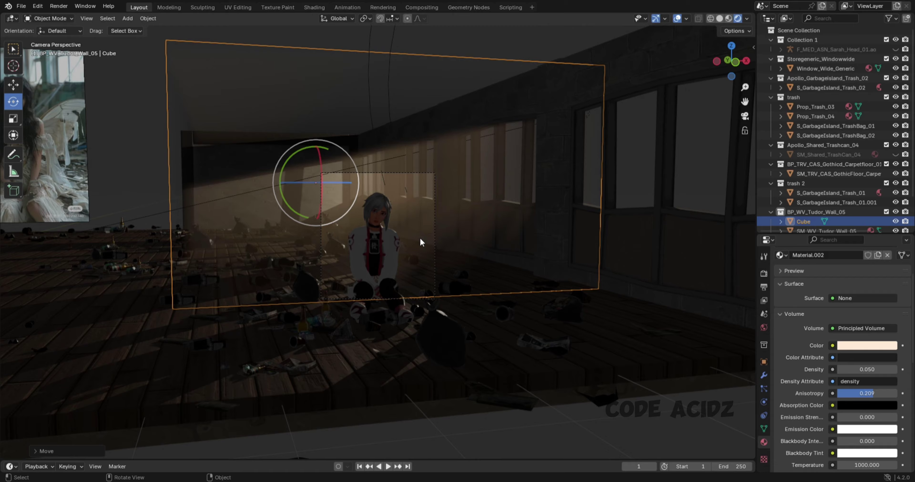
pyautogui.hotkey('shift', 'a')
pyautogui.click(764, 326)
pyautogui.click(867, 336)
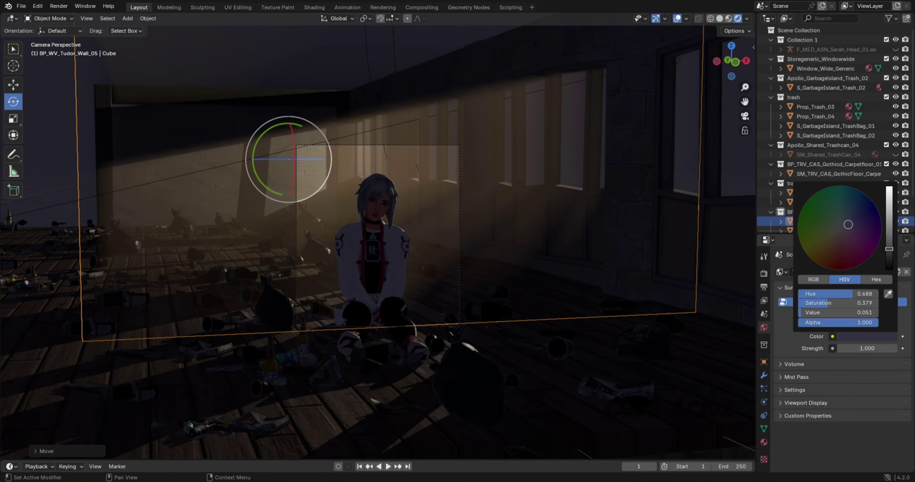
# Enable camera depth of field focused on the head mesh's R_eye bone.
pyautogui.click(439, 147)
pyautogui.click(764, 401)
pyautogui.click(787, 393)
pyautogui.click(859, 408)
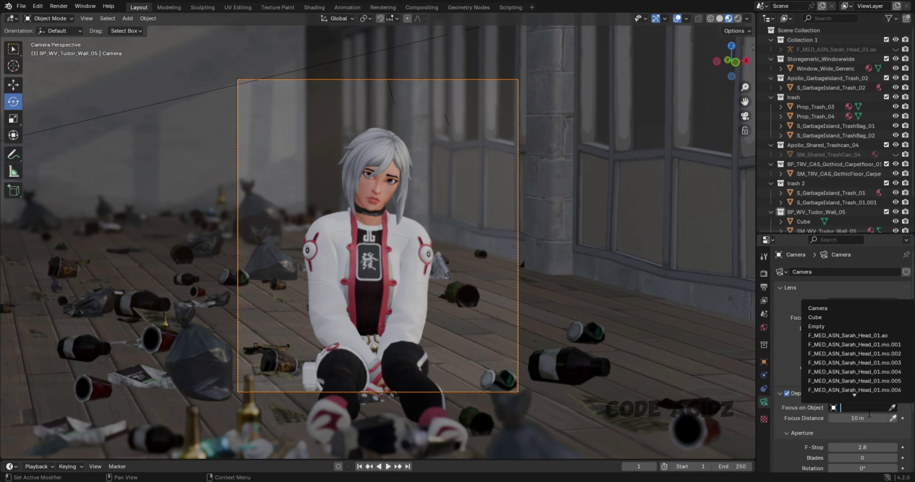
pyautogui.click(847, 335)
pyautogui.click(859, 418)
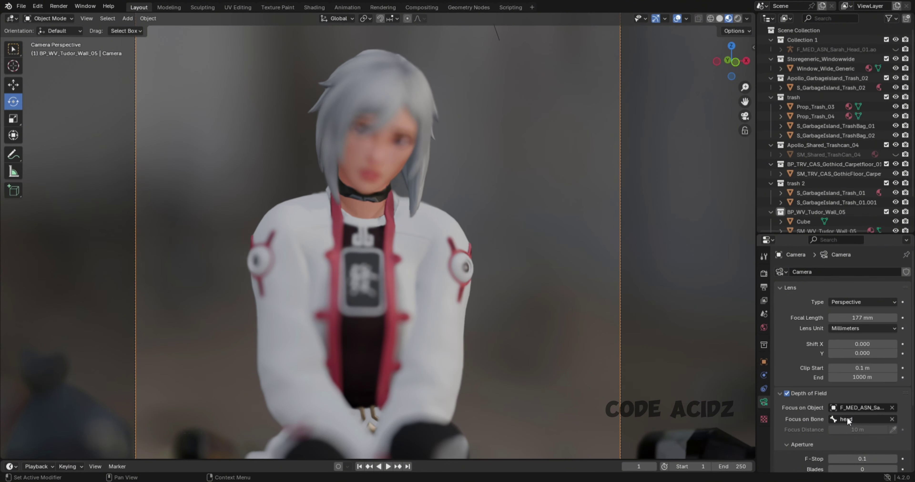
pyautogui.click(847, 419)
pyautogui.click(865, 407)
pyautogui.write('eye')
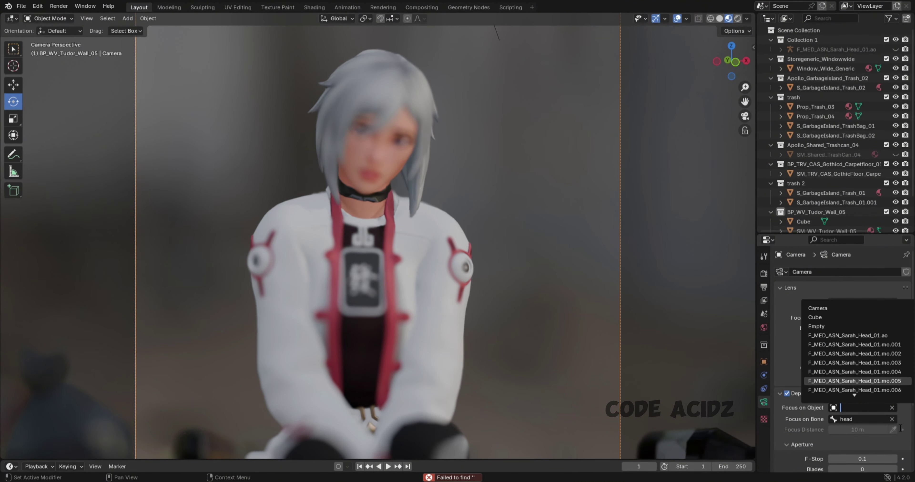
pyautogui.click(831, 319)
# Set the camera f-stop to 2.0 and add an area light.
pyautogui.write('0.9')
pyautogui.press('Return')
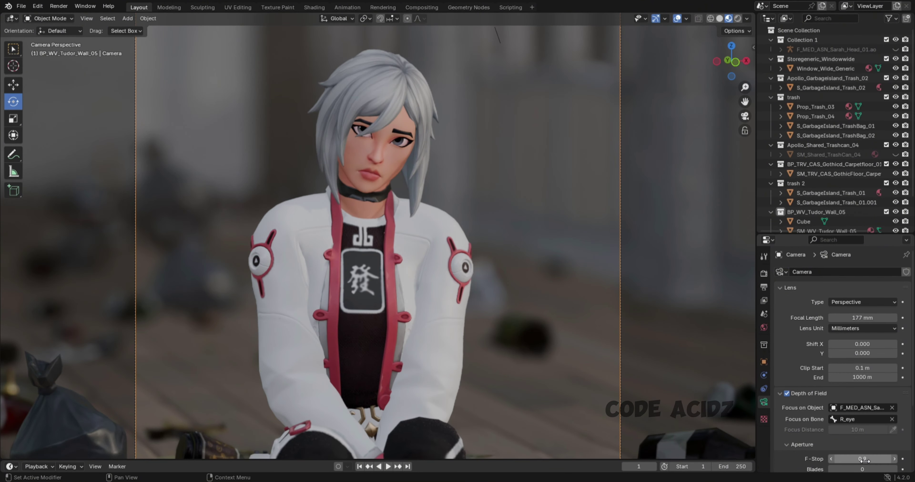
pyautogui.scroll(-5, 590, 253)
pyautogui.scroll(3, 590, 252)
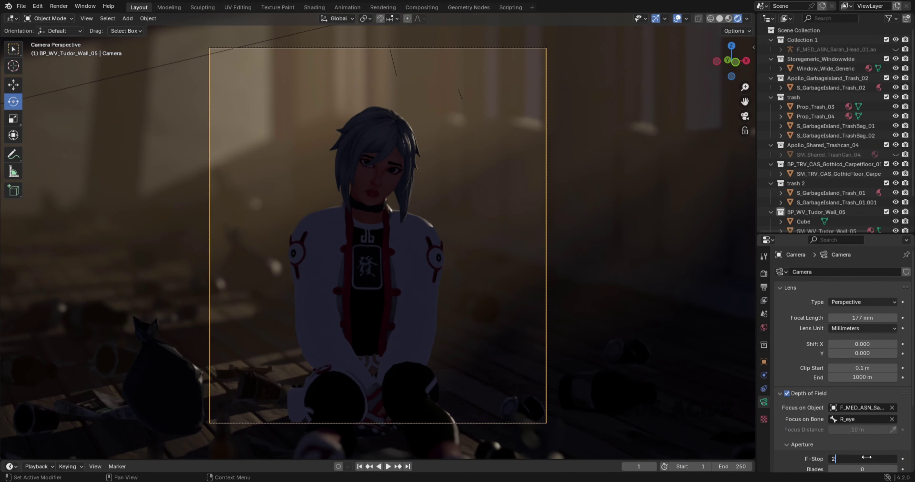
pyautogui.press('Return')
pyautogui.scroll(-3, 470, 238)
pyautogui.hotkey('shift', 'a')
pyautogui.click(476, 281)
pyautogui.press('ctrl+KP_3')
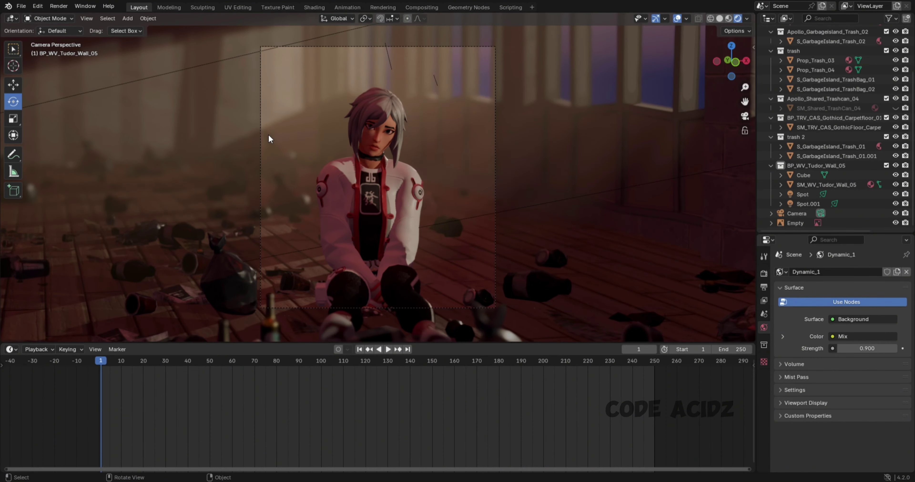
# Place the trash bag near the character by moving it along Z.
pyautogui.scroll(-4, 426, 212)
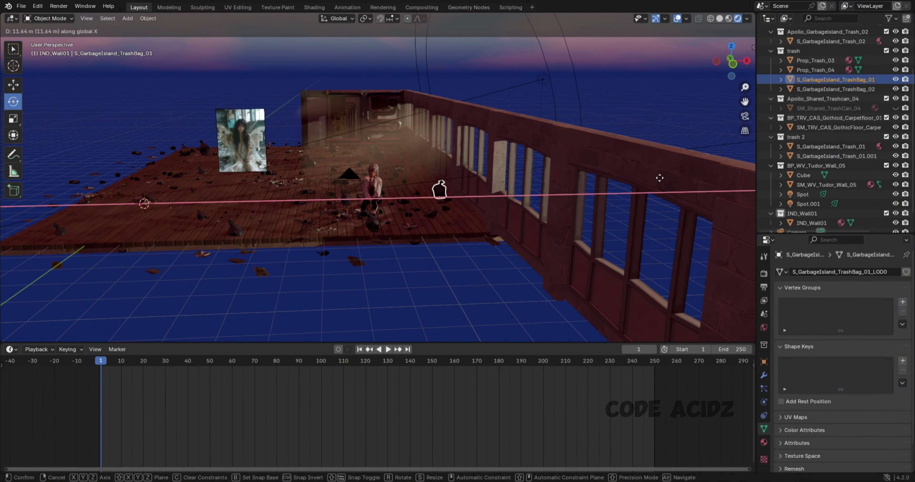
pyautogui.press('z')
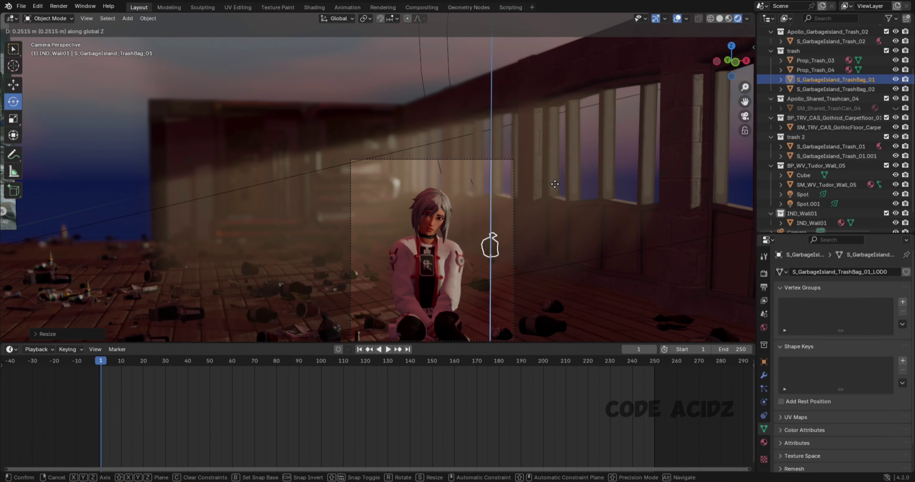
pyautogui.click(490, 248)
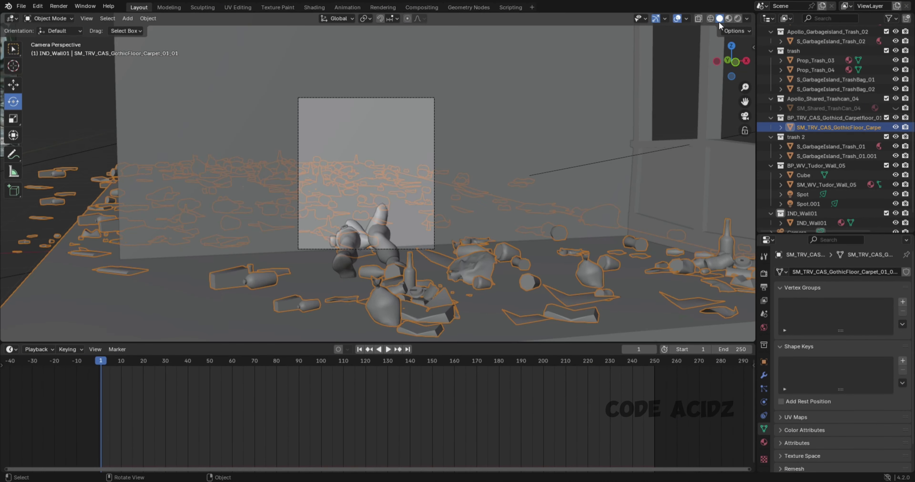
# Preview the scene in Rendered shading, check the carpet's particles, then open Compositing.
pyautogui.click(728, 18)
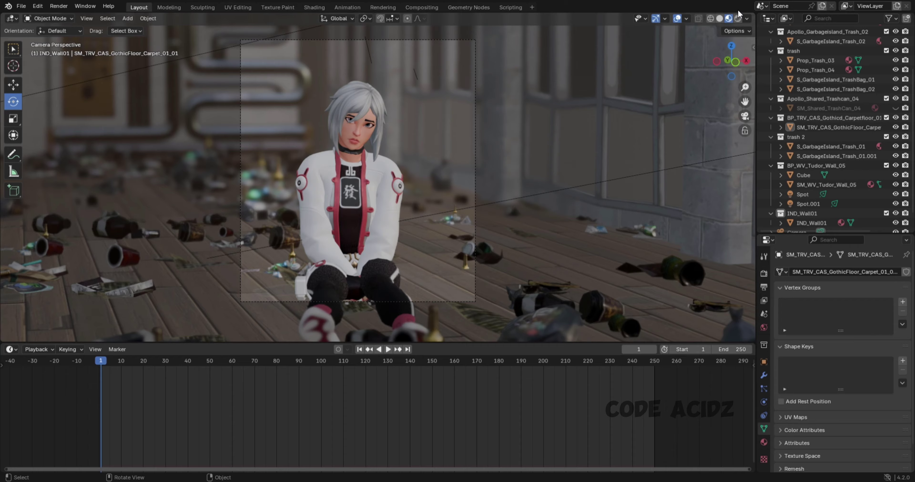
pyautogui.click(737, 19)
pyautogui.click(763, 387)
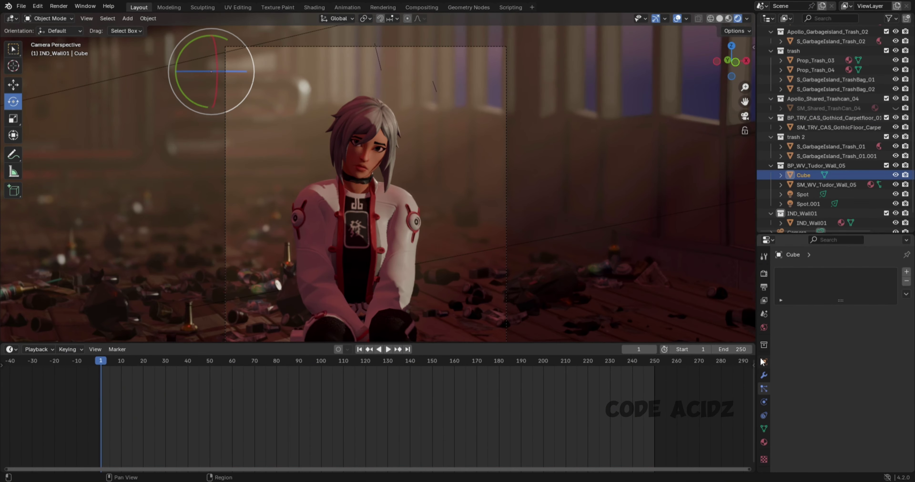
pyautogui.click(410, 7)
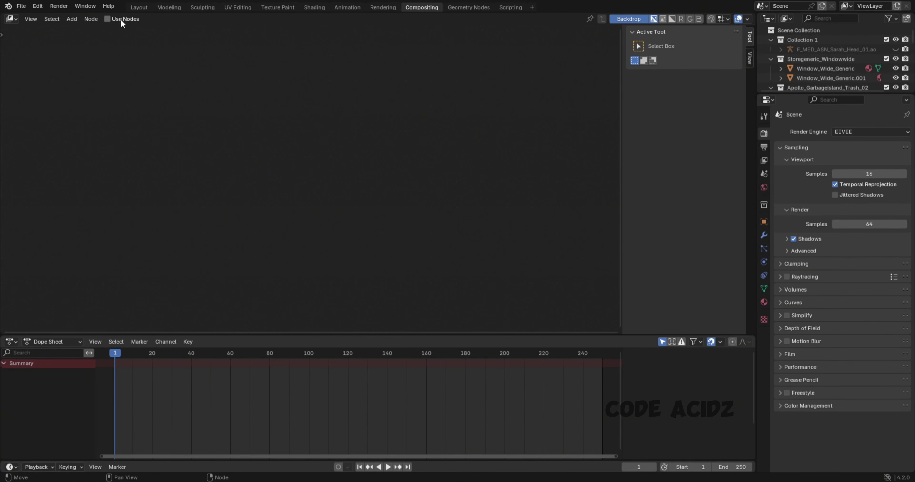
# Add a Viewer node and a Bloom Glare node to the compositor.
pyautogui.hotkey('shift', 'a')
pyautogui.write('view')
pyautogui.press('Return')
pyautogui.click(434, 254)
pyautogui.hotkey('shift', 'a')
pyautogui.write('glare')
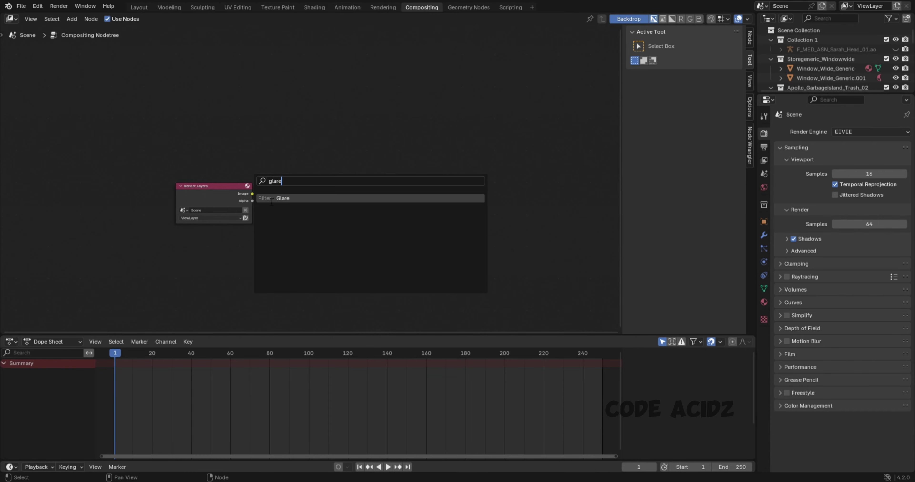
pyautogui.press('Return')
# Insert a Lens Distortion node at 0.03 before the outputs, then return to Layout.
pyautogui.hotkey('shift', 'a')
pyautogui.write('lens')
pyautogui.press('Return')
pyautogui.click(324, 268)
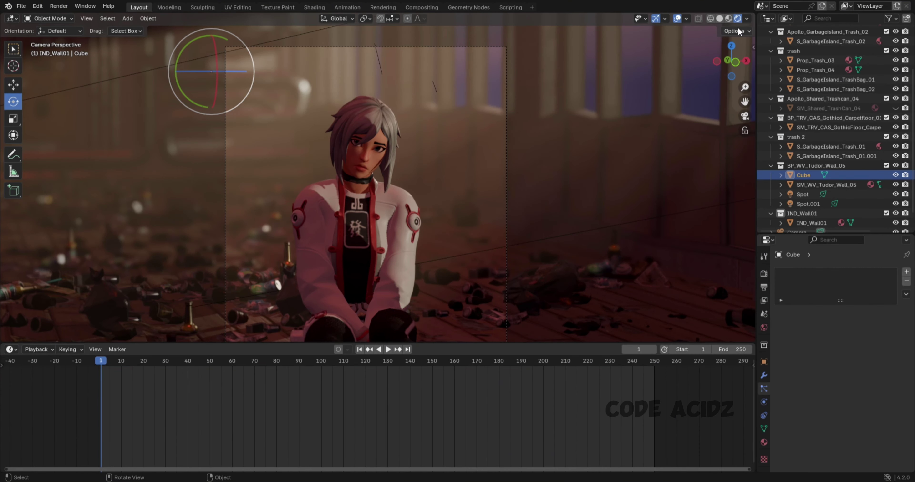
pyautogui.click(739, 31)
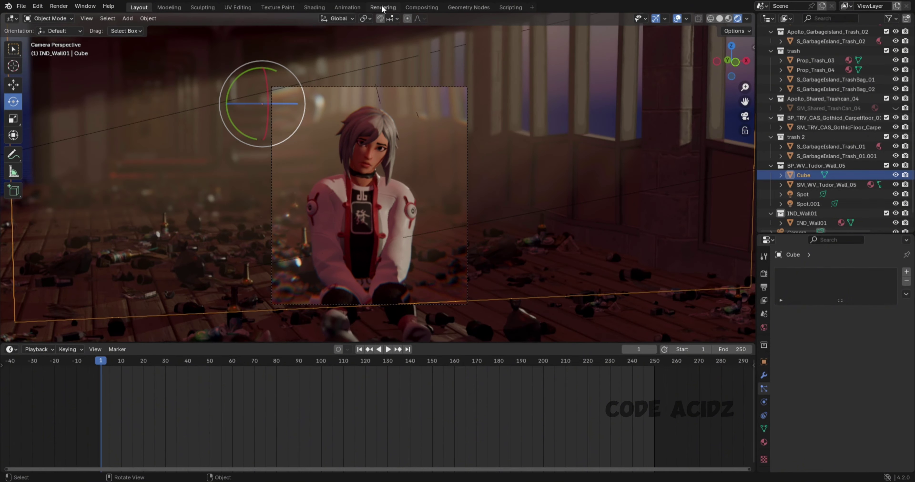
pyautogui.click(422, 8)
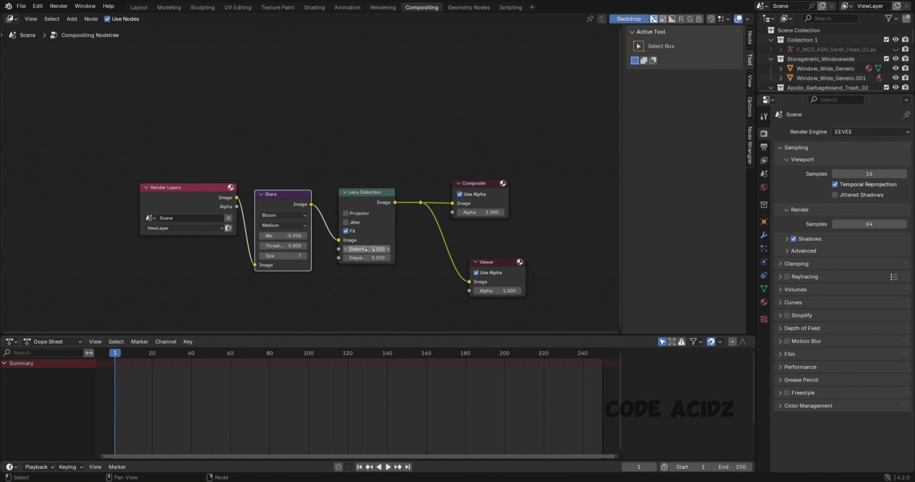
pyautogui.click(139, 7)
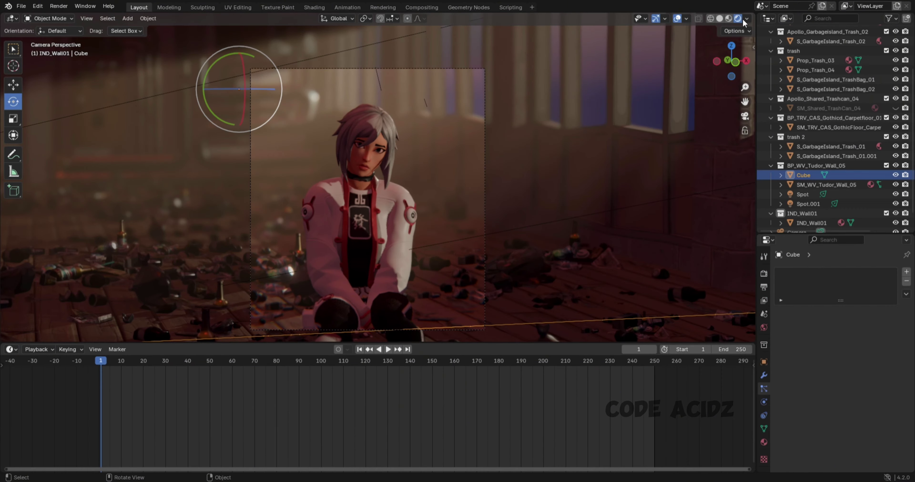
# Set the main spot light's power to 10000 W.
pyautogui.click(803, 193)
pyautogui.click(840, 338)
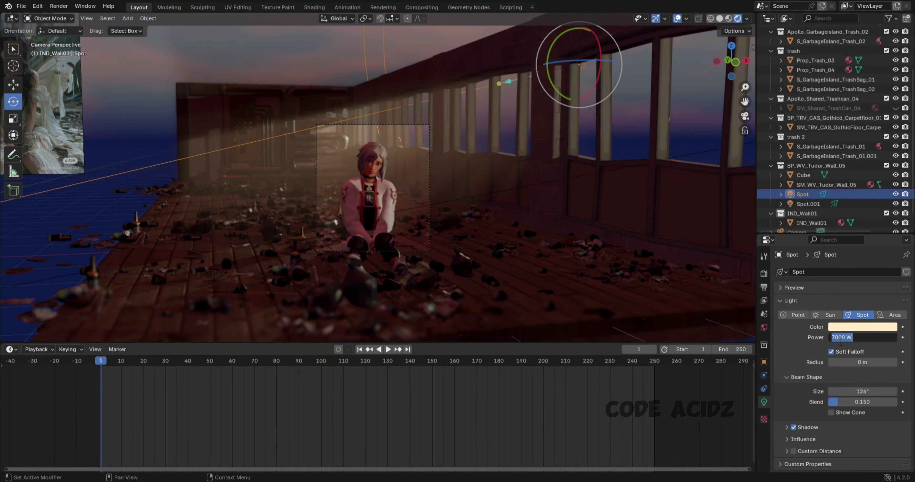
pyautogui.press('Return')
pyautogui.scroll(3, 564, 209)
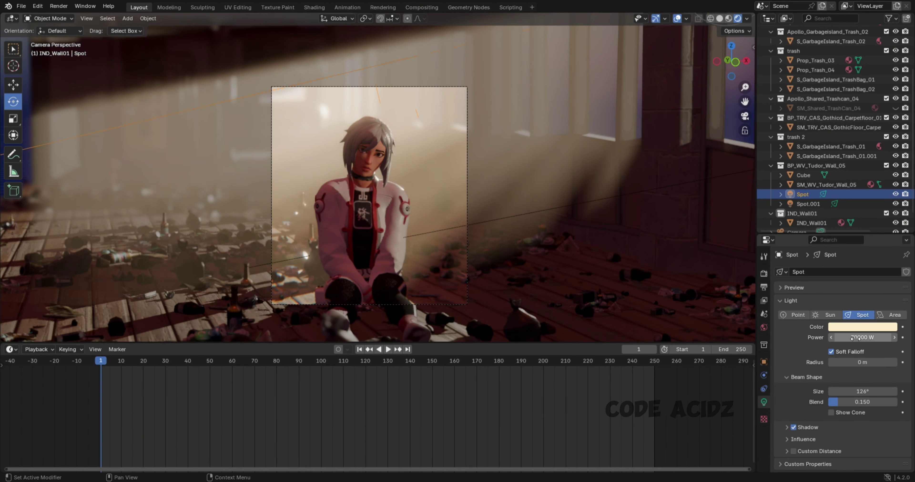
pyautogui.press('Return')
pyautogui.click(840, 337)
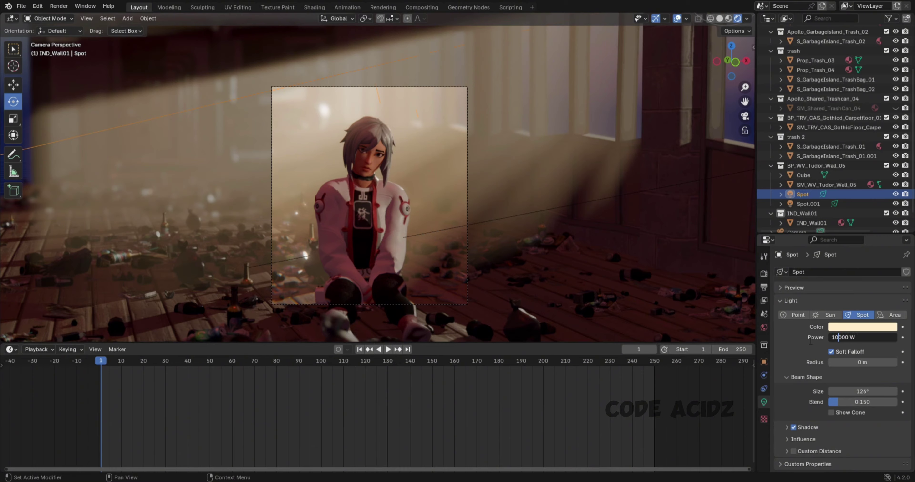
pyautogui.press('Return')
pyautogui.press('Return')
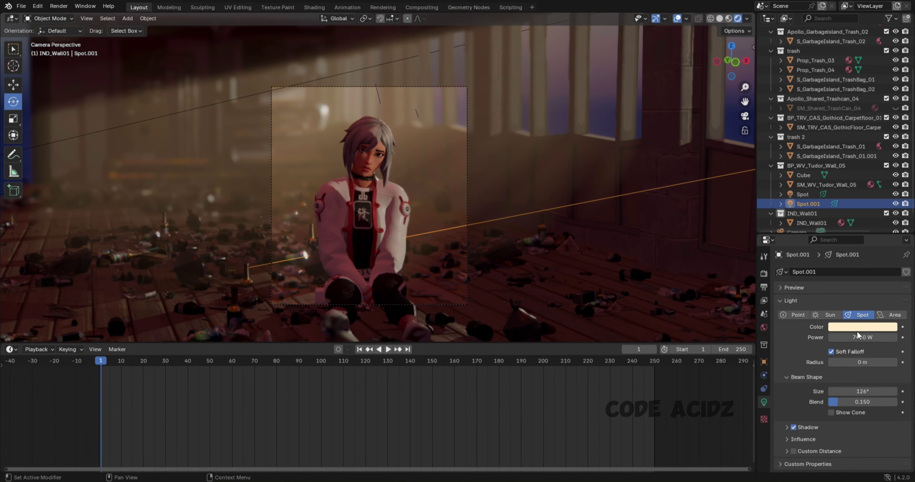
# Turn the second spot light into a point light with a wider, softer radius.
pyautogui.click(361, 67)
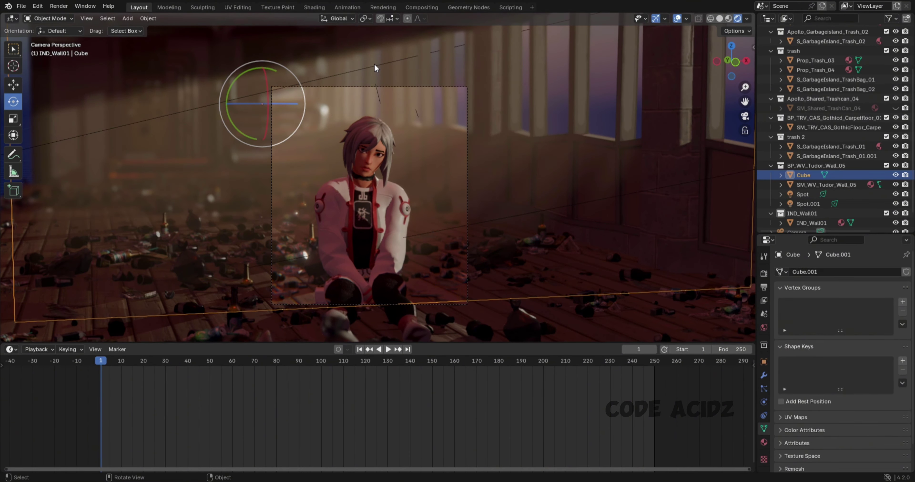
pyautogui.click(798, 198)
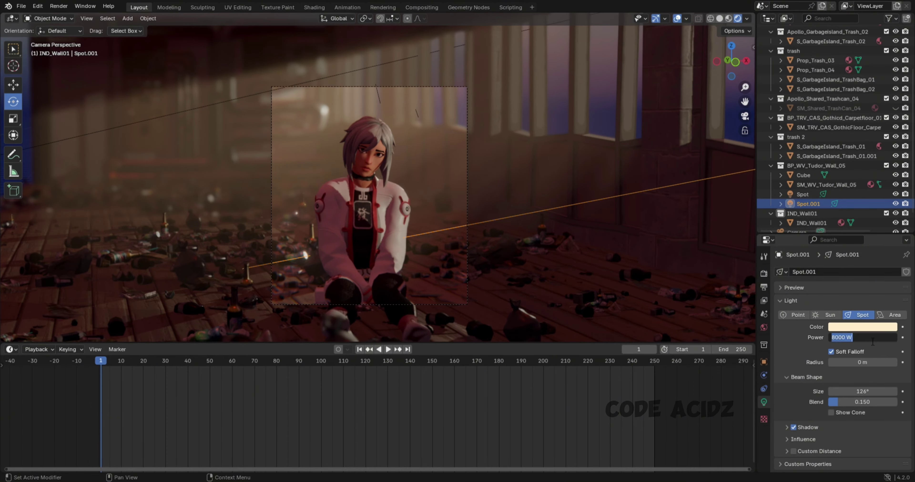
pyautogui.click(797, 314)
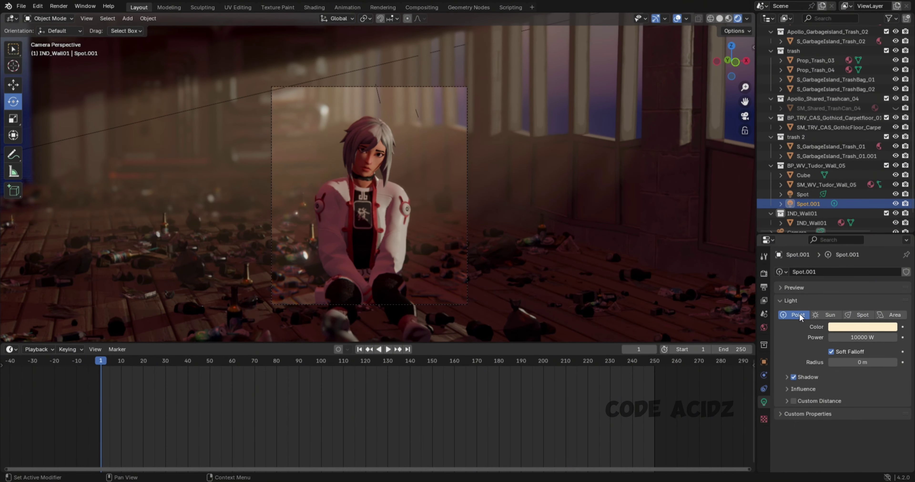
pyautogui.moveTo(861, 366); pyautogui.dragTo(881, 366)
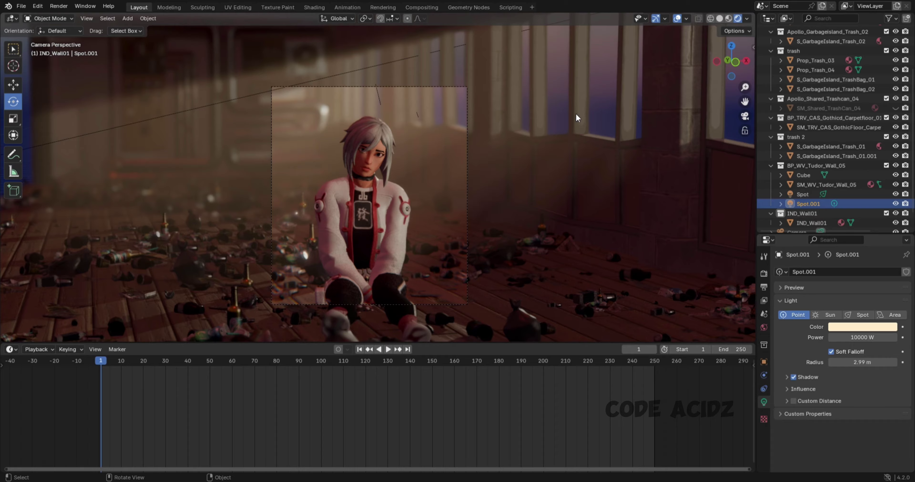
# Give the other light a warm orange colour.
pyautogui.click(802, 194)
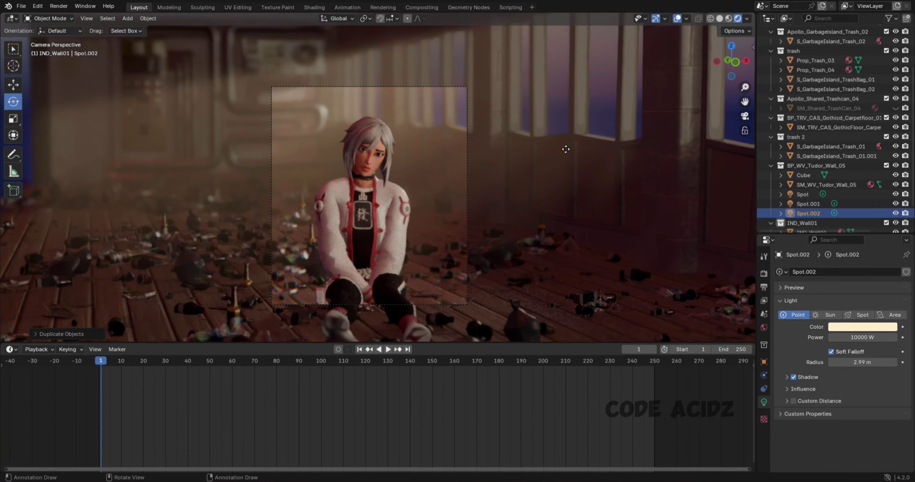
pyautogui.click(862, 327)
pyautogui.click(833, 245)
pyautogui.scroll(3, 489, 199)
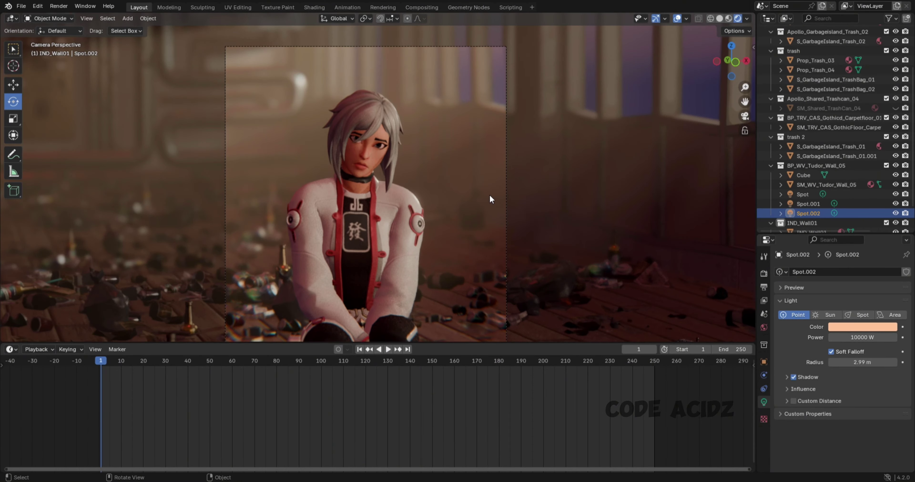
# Add an area light to the scene from a side view.
pyautogui.press('ctrl+KP_3')
pyautogui.hotkey('shift', 'a')
pyautogui.click(524, 228)
# Move the new area light beside the character, checking from top and camera views.
pyautogui.press('g')
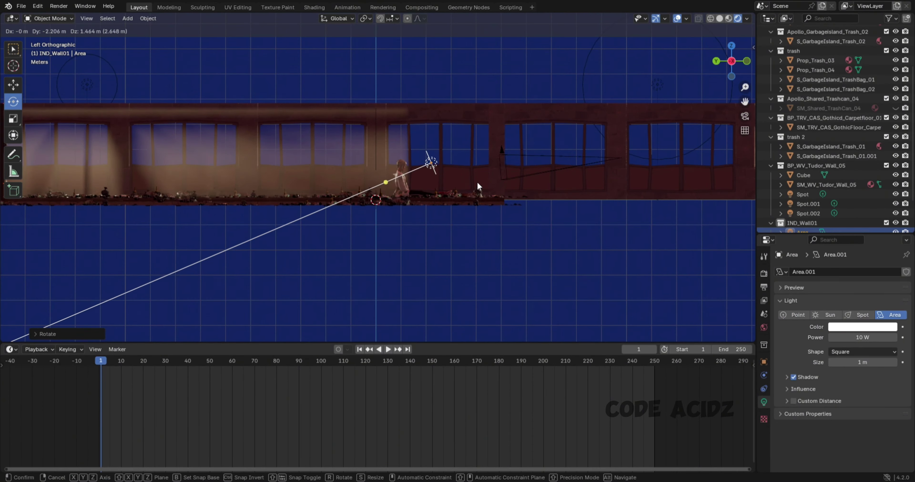
pyautogui.click(482, 187)
pyautogui.press('KP_7')
pyautogui.click(745, 116)
pyautogui.rightClick(351, 132)
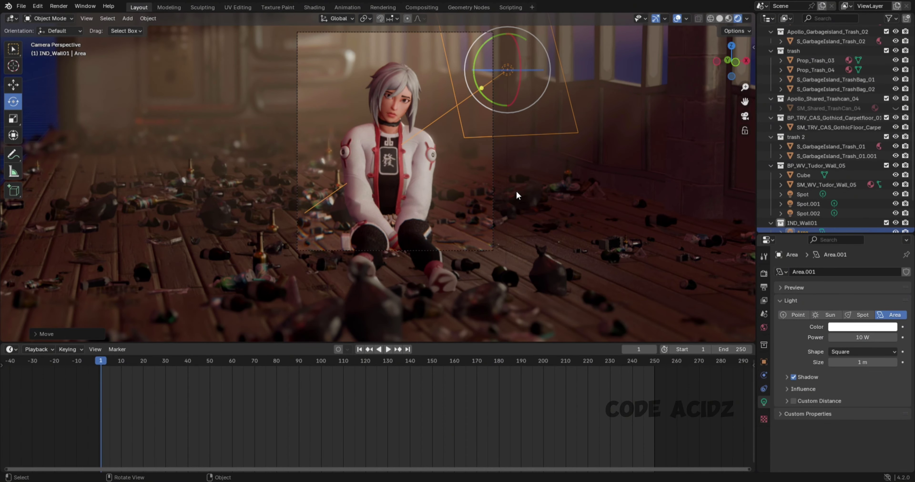
# Set the world background strength to 0.700.
pyautogui.scroll(2, 516, 195)
pyautogui.click(763, 326)
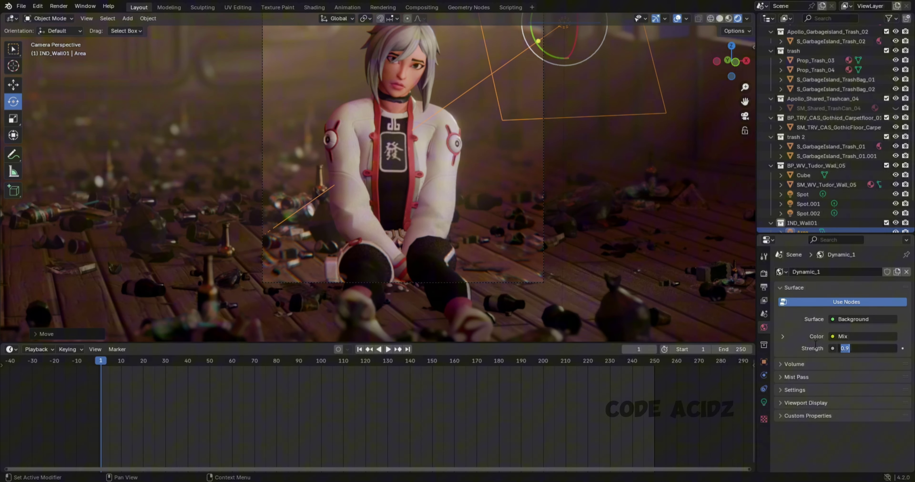
pyautogui.write('0.6')
pyautogui.scroll(-3, 575, 234)
pyautogui.press('Return')
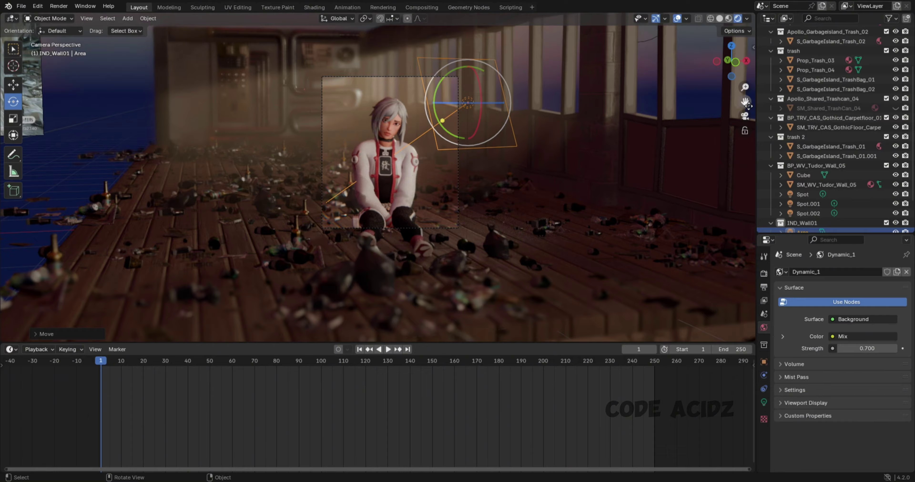
pyautogui.scroll(4, 508, 175)
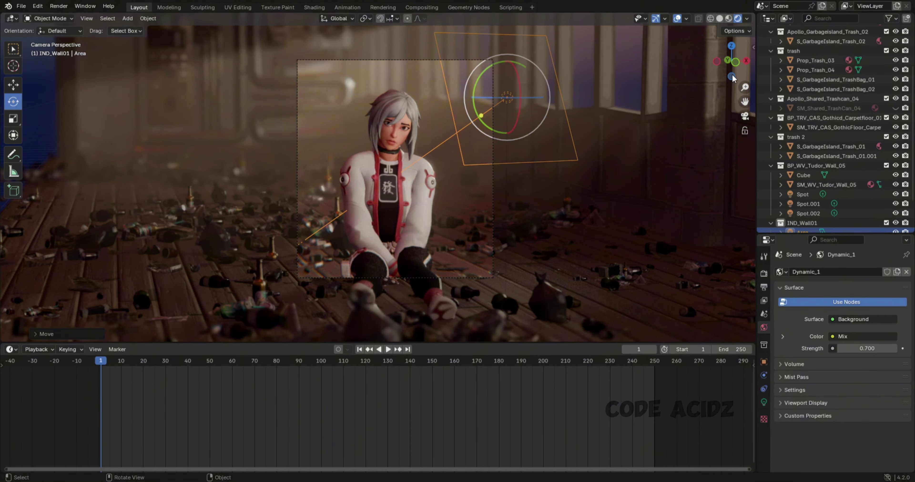
pyautogui.press('KP_1')
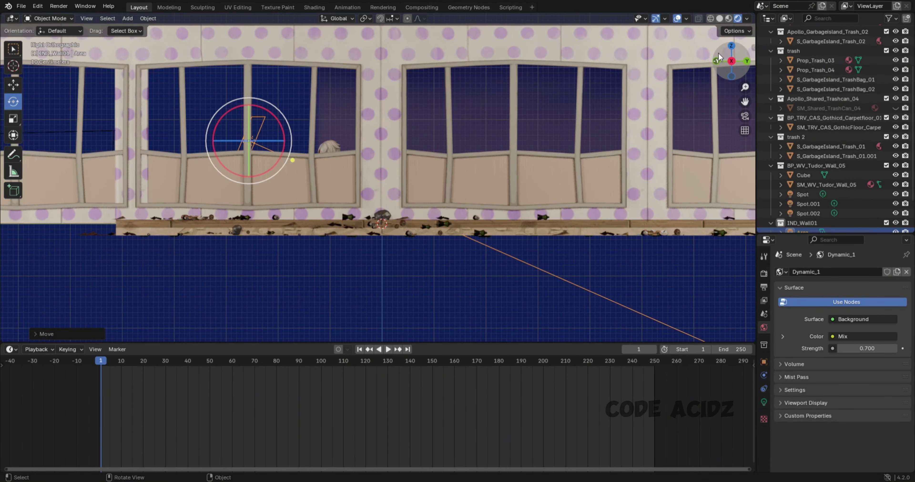
# Select the character's rig, enter Pose Mode and rotate a first bone.
pyautogui.scroll(3, 402, 150)
pyautogui.hotkey('alt', 'g')
pyautogui.click(355, 179)
pyautogui.hotkey('ctrl', 'Tab')
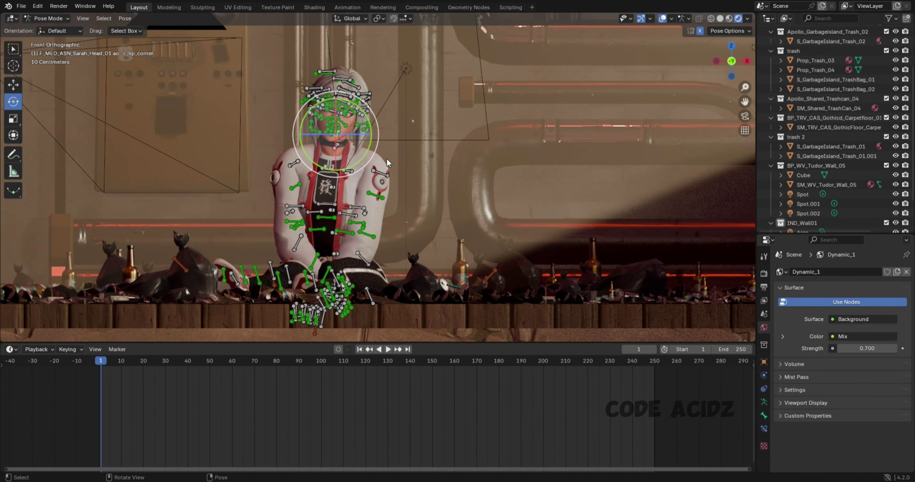
pyautogui.scroll(4, 147, 309)
pyautogui.press('r')
pyautogui.press('r')
pyautogui.click(147, 309)
pyautogui.press('KP_0')
# Rotate the neck_02 bone to tilt the character's head.
pyautogui.press('r')
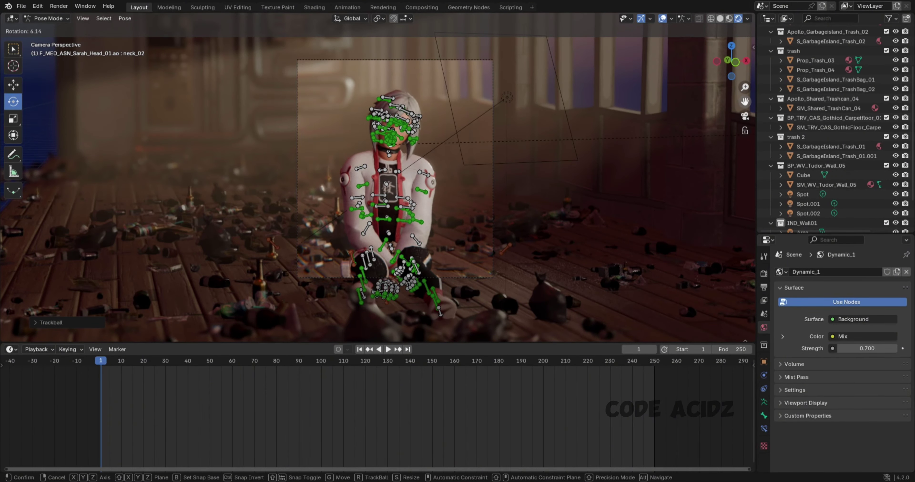
pyautogui.scroll(5, 512, 119)
pyautogui.scroll(4, 479, 189)
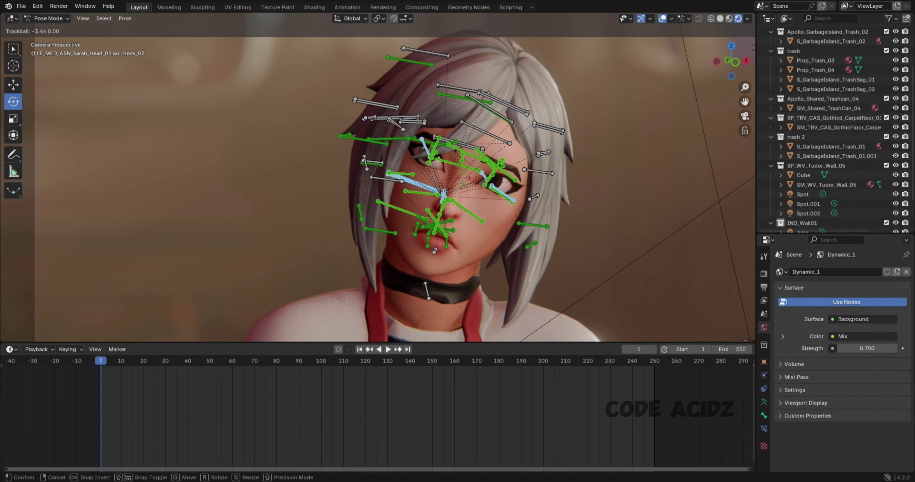
pyautogui.scroll(-3, 385, 338)
pyautogui.scroll(-2, 385, 338)
pyautogui.scroll(-2, 564, 128)
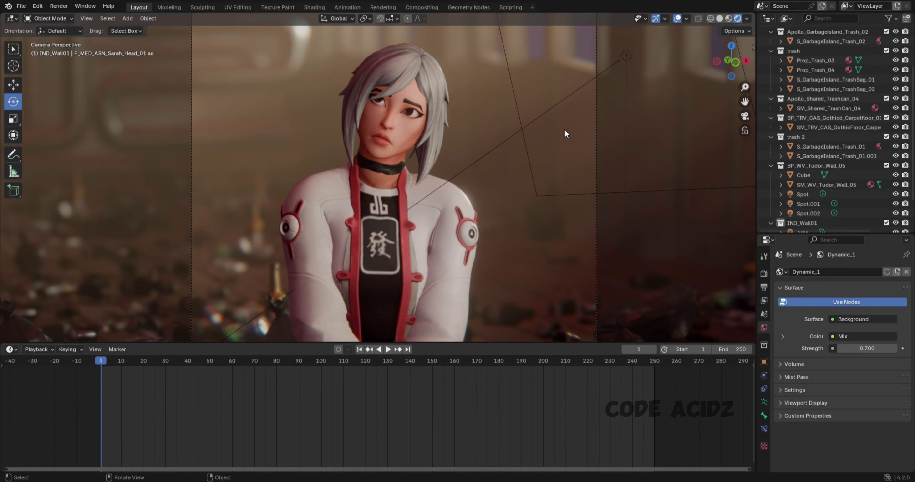
pyautogui.press('r')
pyautogui.click(412, 74)
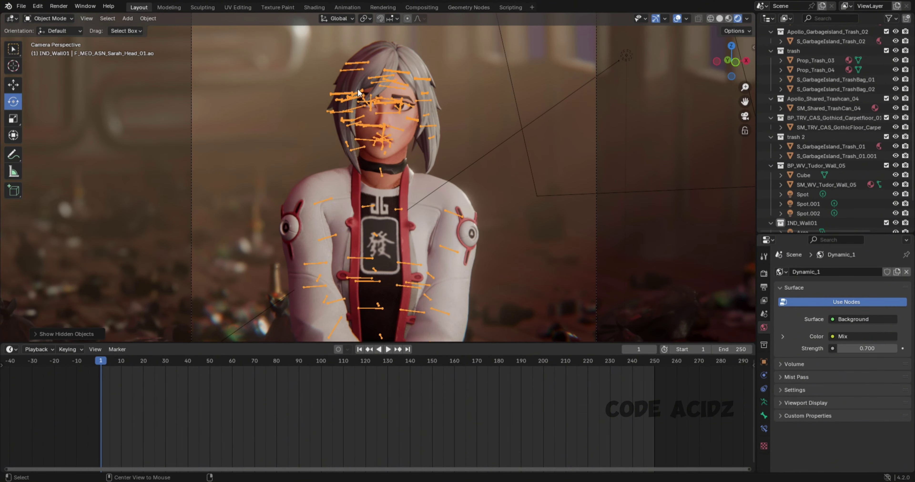
# Rotate the R_eye bone so her gaze glances sideways.
pyautogui.scroll(5, 386, 142)
pyautogui.scroll(3, 385, 178)
pyautogui.click(451, 198)
pyautogui.click(267, 192)
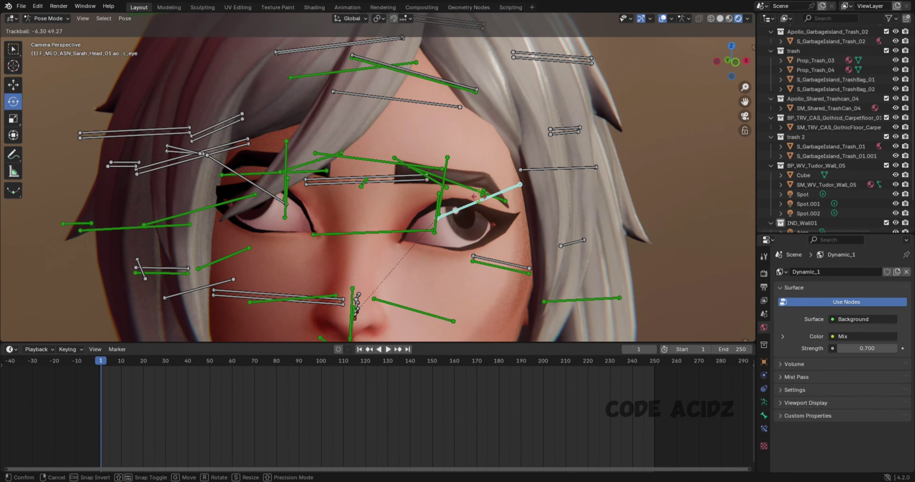
pyautogui.moveTo(267, 192); pyautogui.dragTo(321, 196)
pyautogui.press('Home')
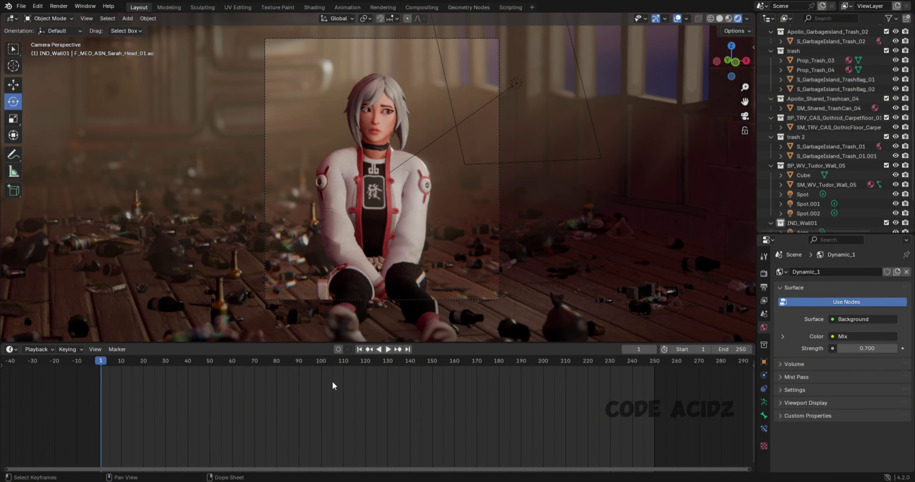
pyautogui.press('KP_7')
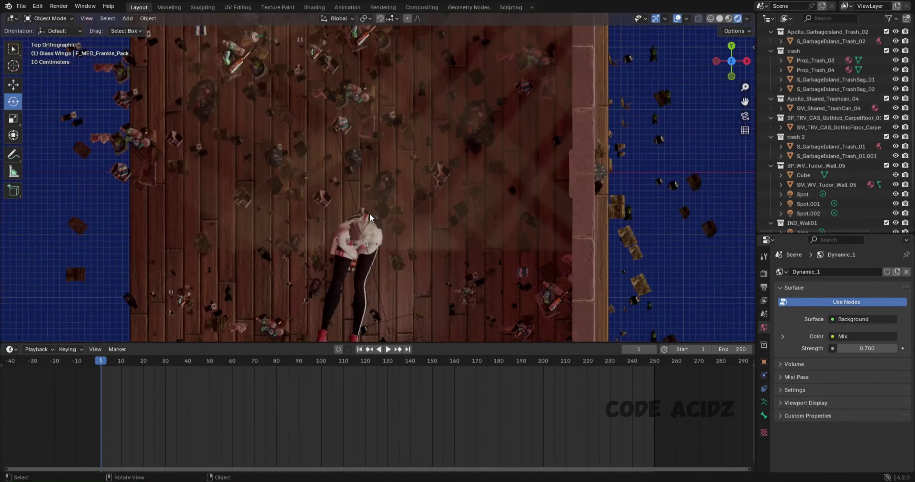
# Move the Glass Wings behind the character's back, checking from the camera view.
pyautogui.press('KP_Decimal')
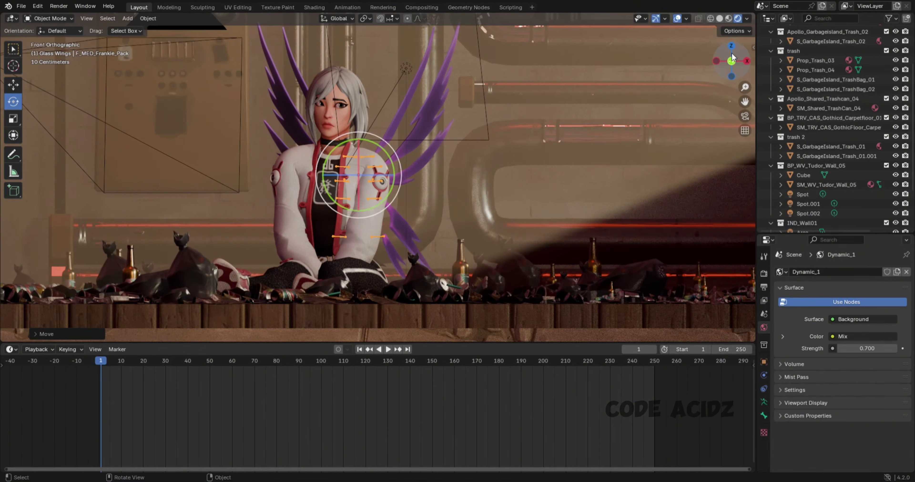
pyautogui.press('KP_0')
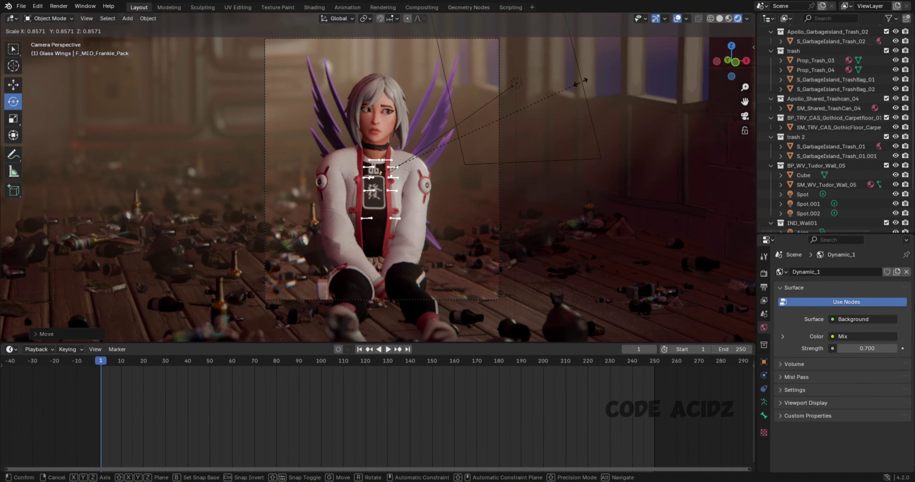
pyautogui.press('g')
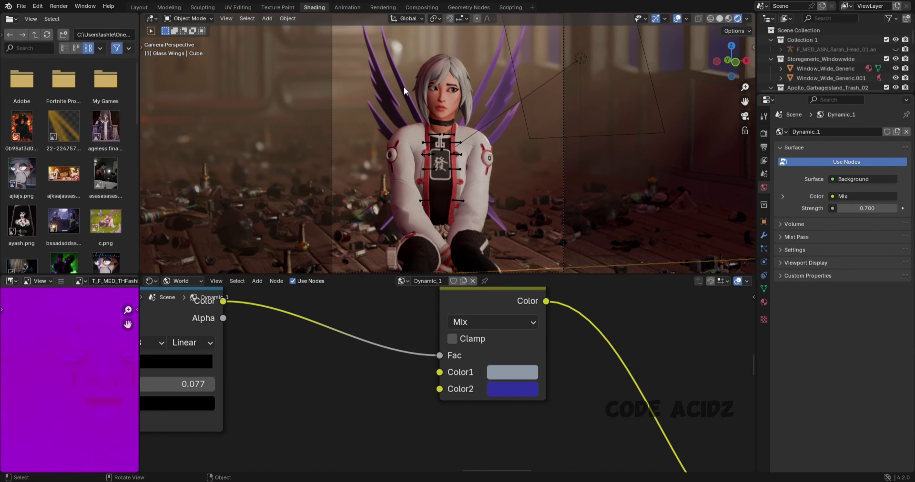
pyautogui.click(404, 89)
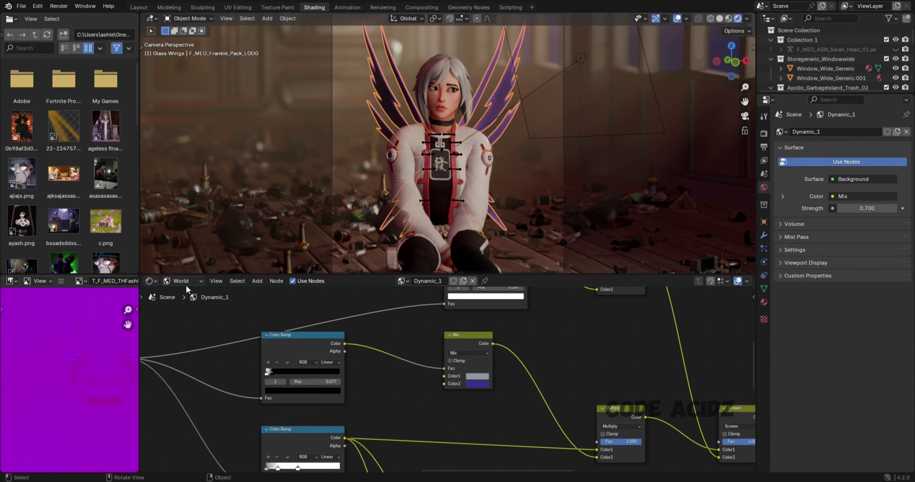
# Set the wing material's emission colour to white and enable raytracing in render settings.
pyautogui.scroll(3, 404, 332)
pyautogui.scroll(2, 404, 338)
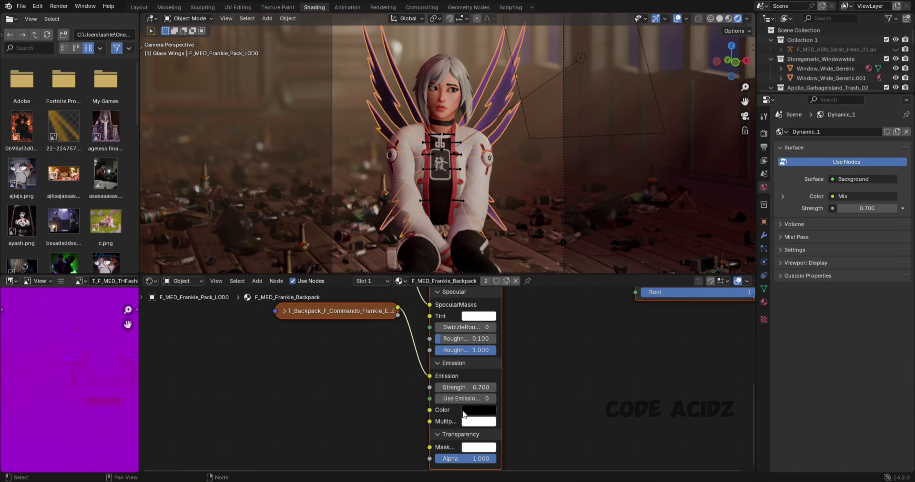
pyautogui.click(478, 410)
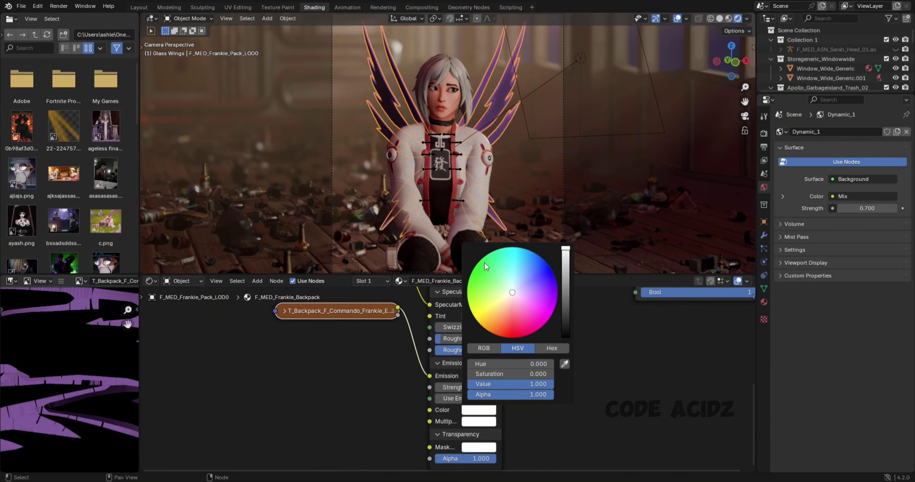
pyautogui.click(560, 116)
pyautogui.click(764, 133)
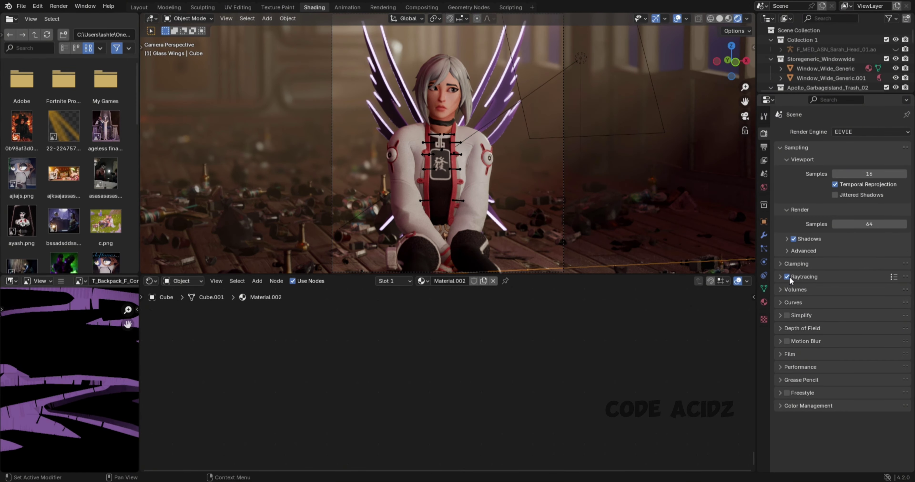
pyautogui.moveTo(749, 106)
pyautogui.mouseDown(button='middle')
pyautogui.moveTo(482, 99)
pyautogui.moveTo(515, 110)
pyautogui.mouseUp(button='middle')
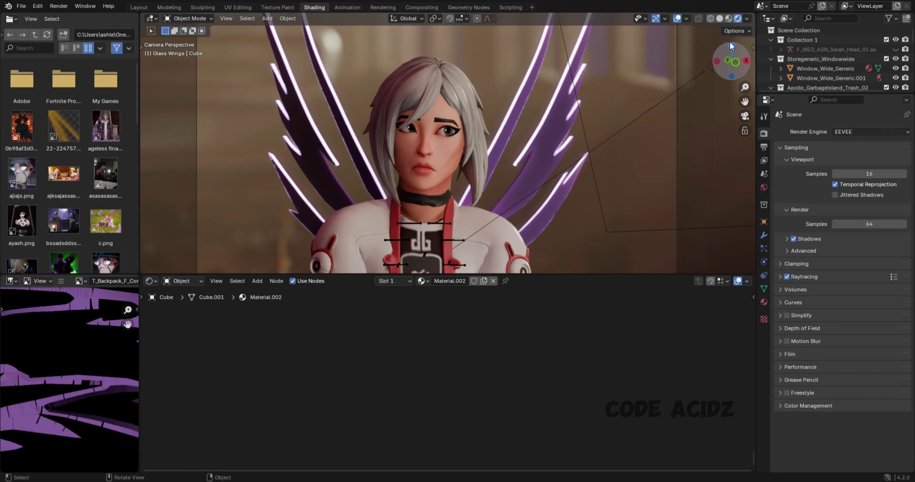
# Duplicate the area light in top view and place the copy near the window.
pyautogui.press('KP_7')
pyautogui.hotkey('shift', 'd')
pyautogui.click(716, 60)
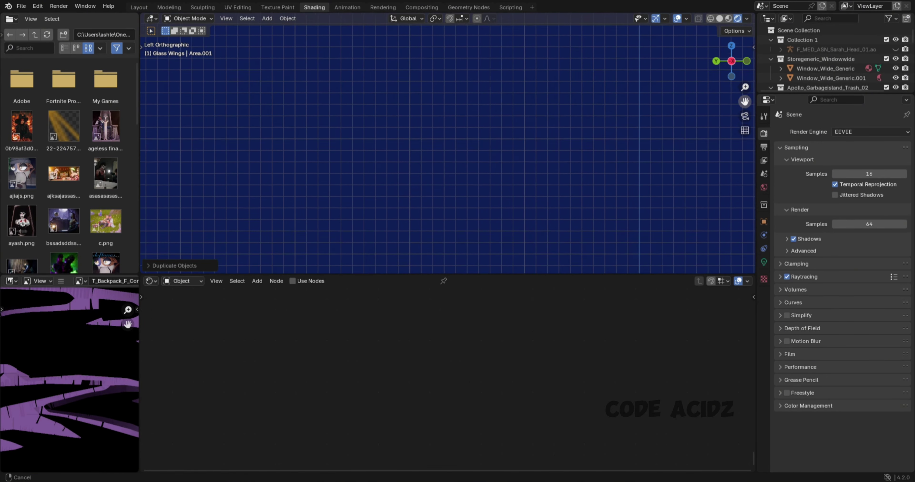
pyautogui.scroll(5, 746, 109)
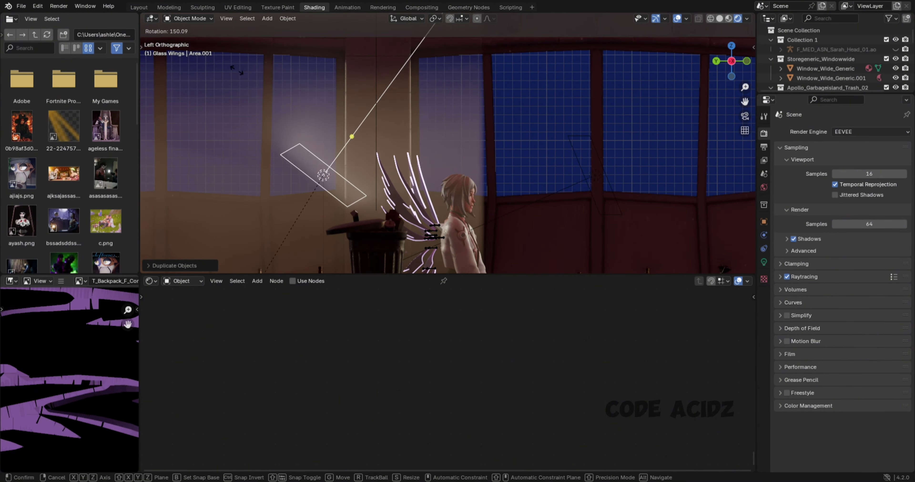
# Rotate the light copy toward the character and scale it down.
pyautogui.press('r')
pyautogui.click(474, 157)
pyautogui.press('KP_0')
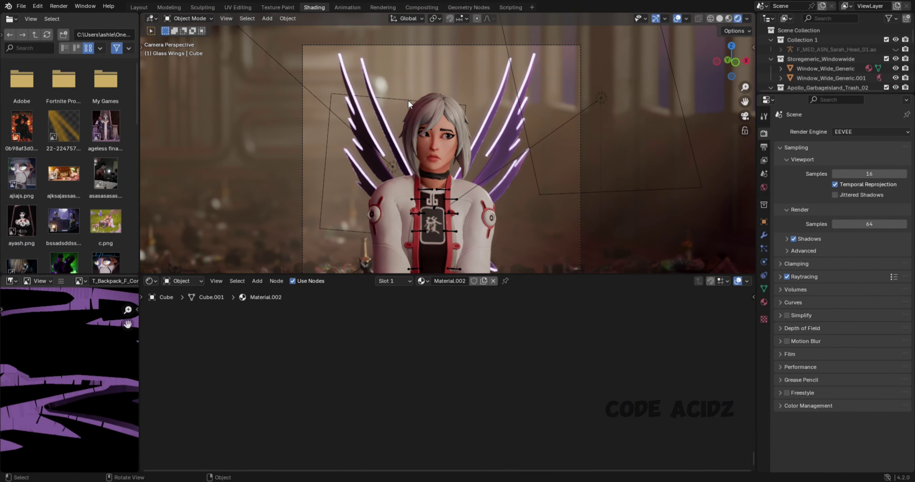
pyautogui.click(731, 45)
pyautogui.click(764, 261)
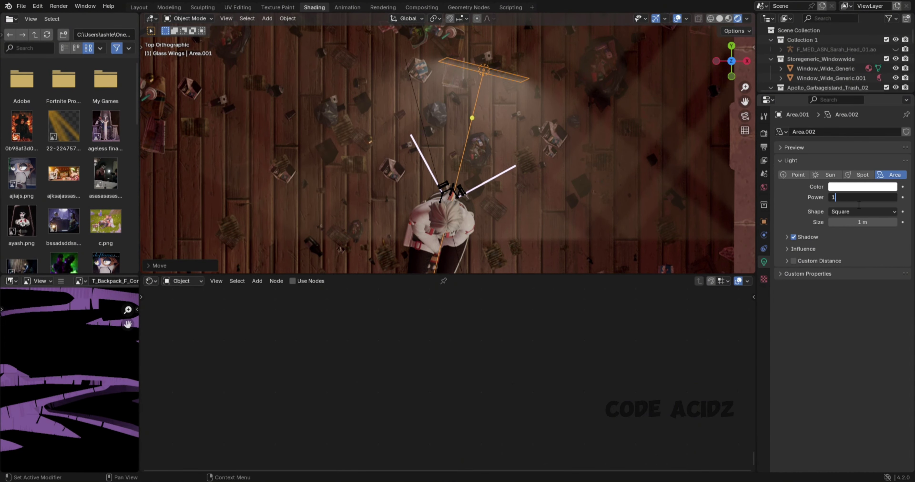
pyautogui.press('KP_0')
pyautogui.press('s')
pyautogui.click(636, 122)
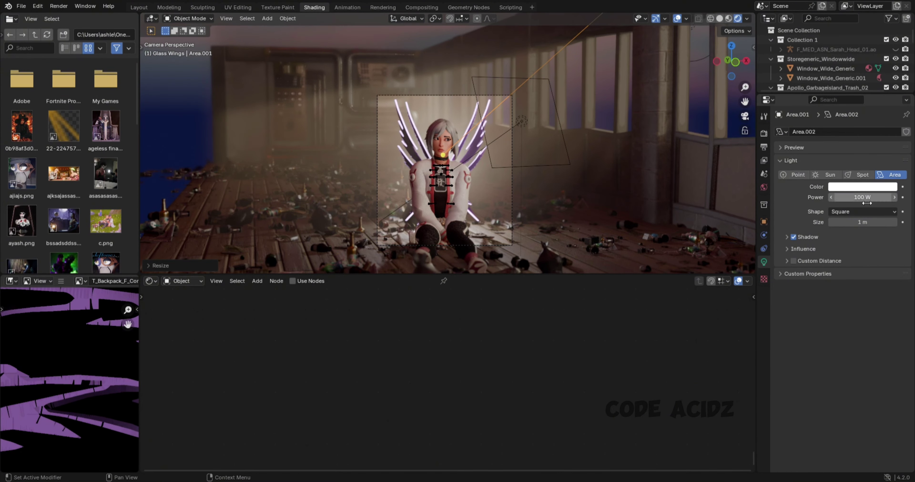
pyautogui.write('40')
# Adjust the light's power and move it above the character's head.
pyautogui.press('Return')
pyautogui.moveTo(857, 197); pyautogui.dragTo(838, 198)
pyautogui.scroll(2, 511, 105)
pyautogui.press('g')
pyautogui.click(510, 105)
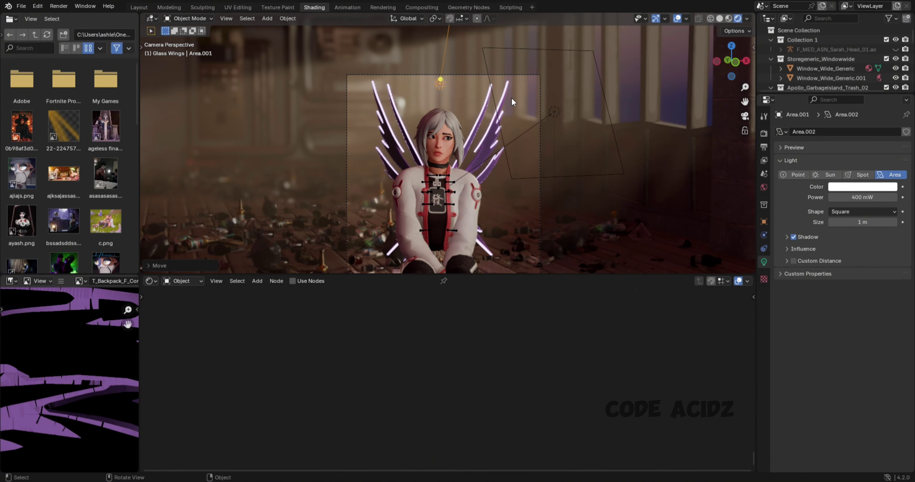
pyautogui.moveTo(863, 197); pyautogui.dragTo(880, 197)
pyautogui.press('g')
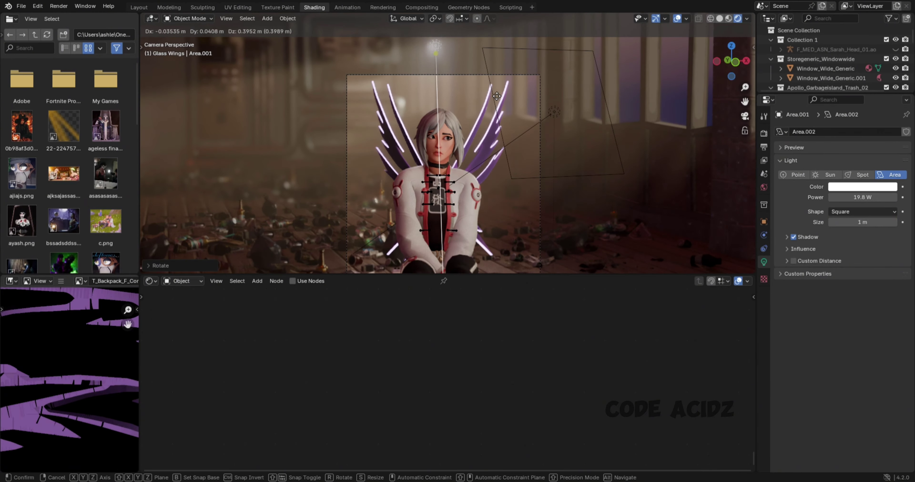
pyautogui.click(746, 61)
# Refine the light's position and angle from the camera view and adjust viewport shading.
pyautogui.press('g')
pyautogui.click(559, 90)
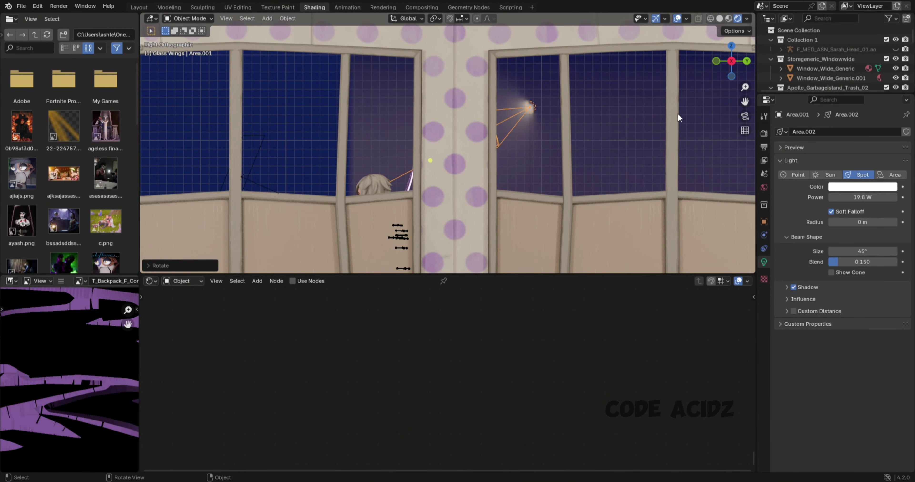
pyautogui.press('KP_0')
pyautogui.scroll(-2, 362, 89)
pyautogui.press('g')
pyautogui.click(458, 57)
pyautogui.click(747, 18)
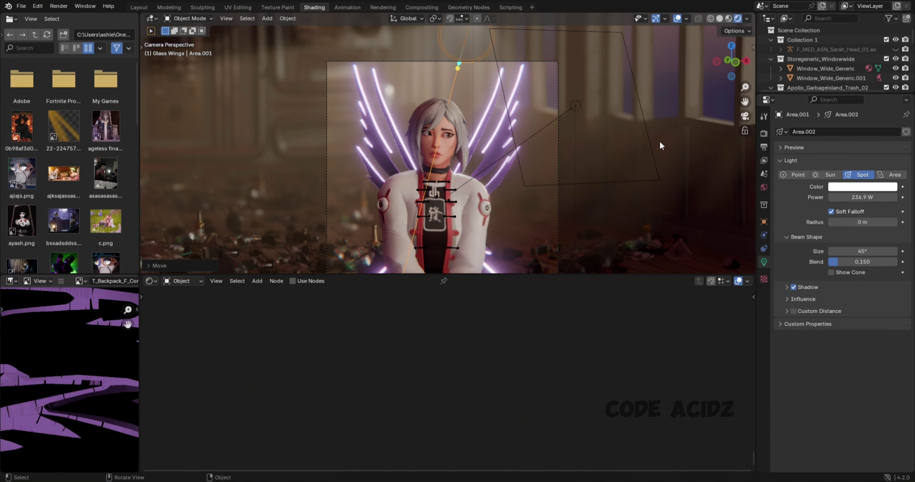
pyautogui.click(481, 144)
# Insert a Color Ramp into the wing emission link with a pink end stop.
pyautogui.click(476, 407)
pyautogui.hotkey('shift', 'a')
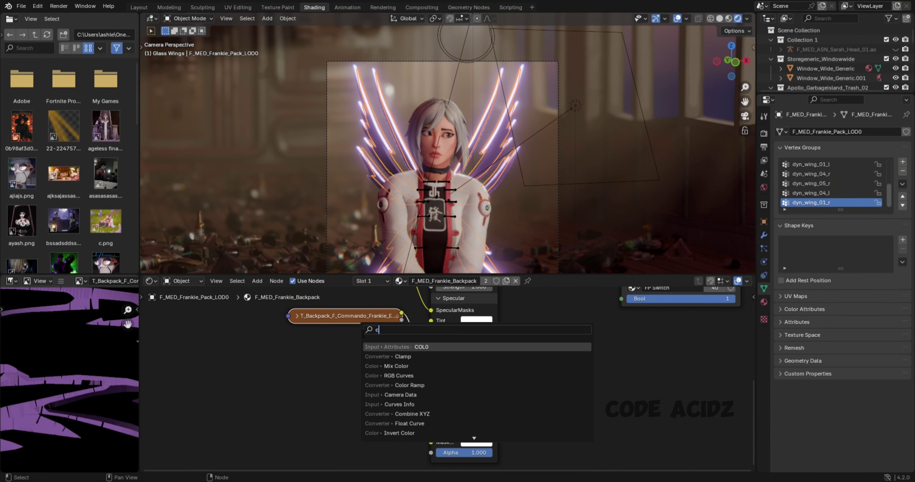
pyautogui.write('color ra')
pyautogui.press('Return')
pyautogui.click(539, 357)
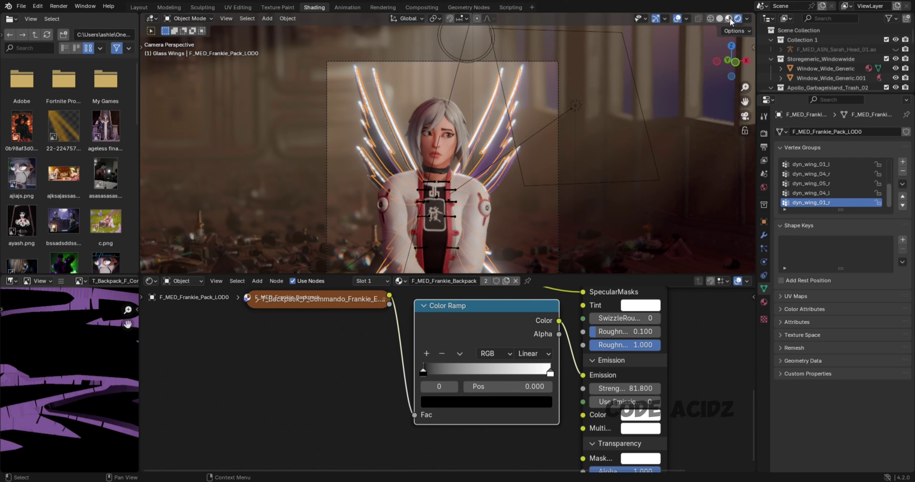
pyautogui.scroll(3, 404, 373)
pyautogui.click(404, 428)
pyautogui.click(437, 260)
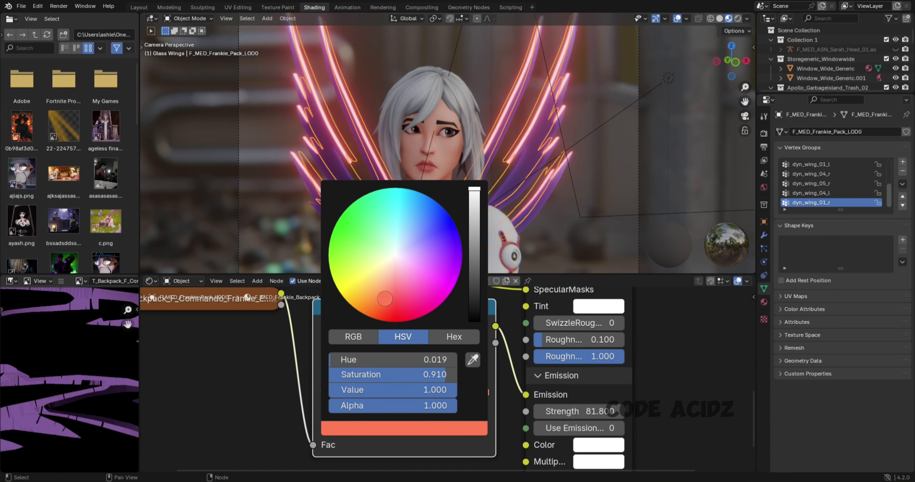
# Inspect the ramp's black starting stop, reselect the wings and open render settings.
pyautogui.scroll(-4, 467, 292)
pyautogui.scroll(-3, 604, 160)
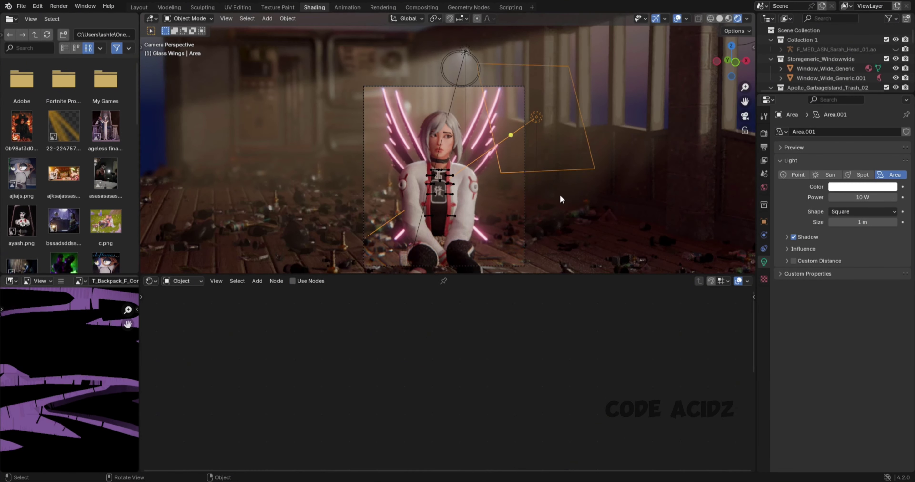
pyautogui.scroll(2, 444, 391)
pyautogui.click(408, 412)
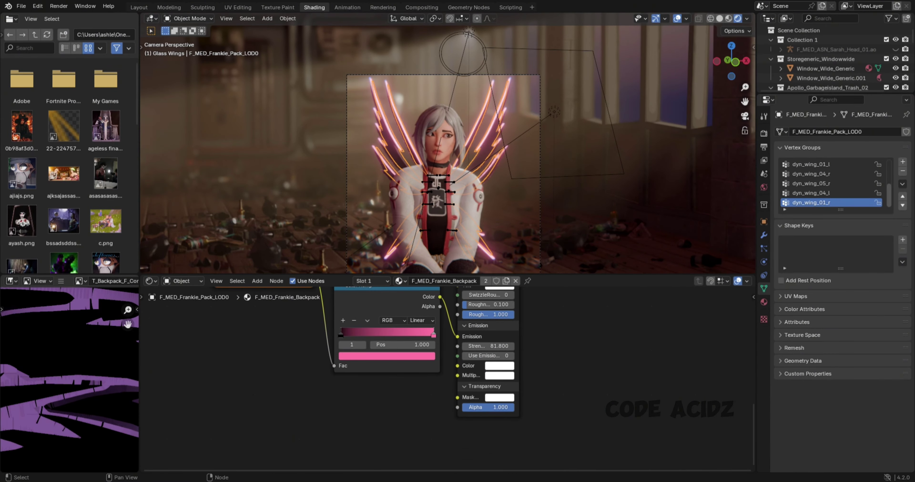
pyautogui.click(579, 167)
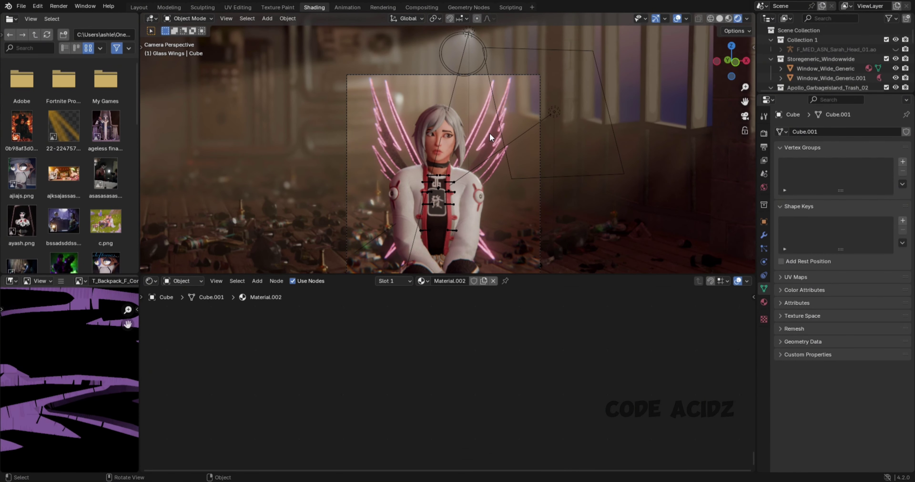
pyautogui.click(490, 135)
pyautogui.click(764, 133)
# Set the Compositing Glare bloom mix to -0.800, then return to Layout.
pyautogui.click(421, 7)
pyautogui.click(275, 237)
pyautogui.click(138, 7)
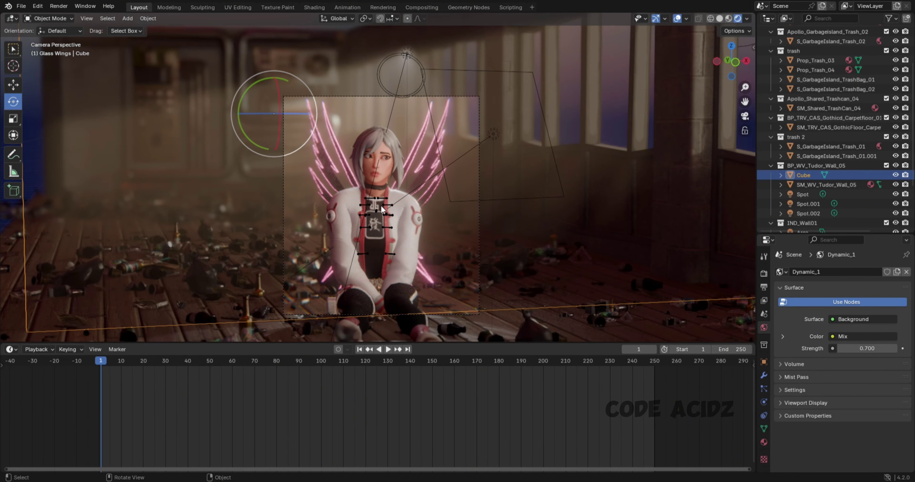
# Select the glowing glass wings object and delete it from the scene.
pyautogui.click(381, 205)
pyautogui.scroll(4, 454, 195)
pyautogui.scroll(-5, 451, 191)
pyautogui.scroll(2, 451, 190)
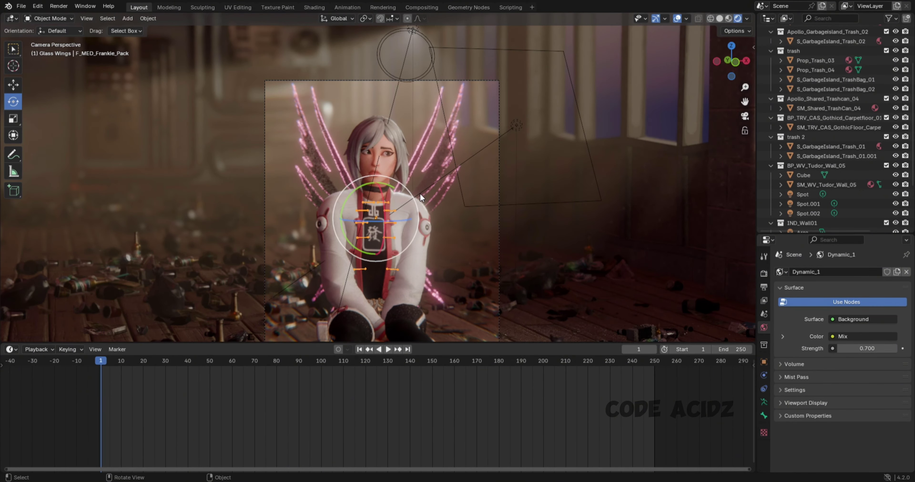
pyautogui.click(431, 168)
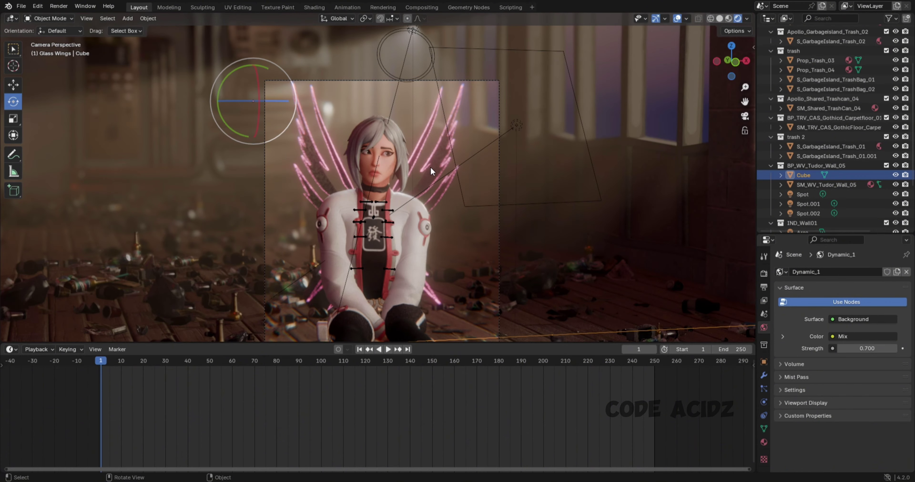
pyautogui.click(431, 171)
pyautogui.scroll(3, 430, 175)
pyautogui.scroll(-2, 430, 179)
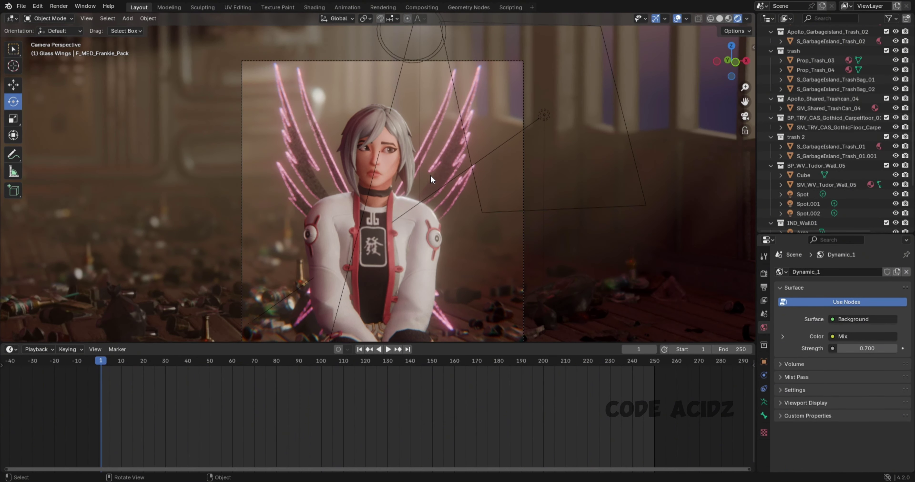
pyautogui.scroll(-2, 432, 175)
pyautogui.press('Delete')
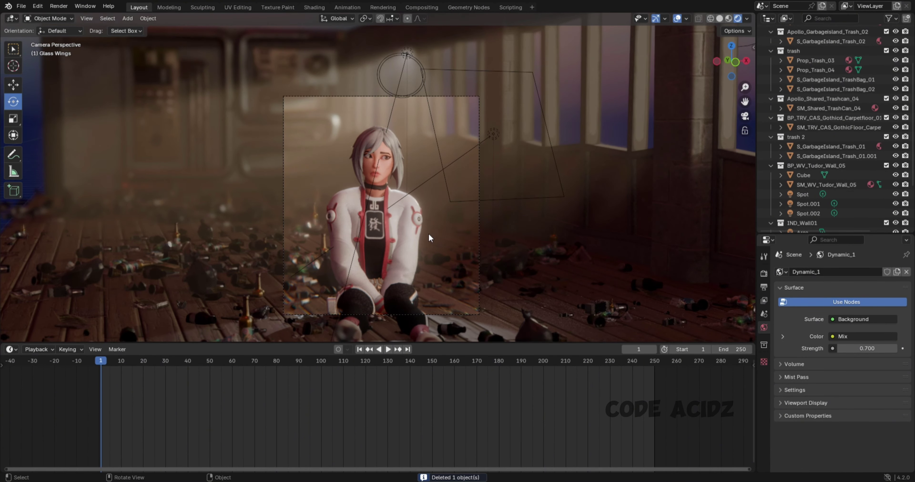
pyautogui.hotkey('shift', 'a')
pyautogui.click(520, 243)
# Scale the new Cube.001 down in front view, briefly adding then removing a Bevel modifier.
pyautogui.press('KP_1')
pyautogui.scroll(-2, 491, 87)
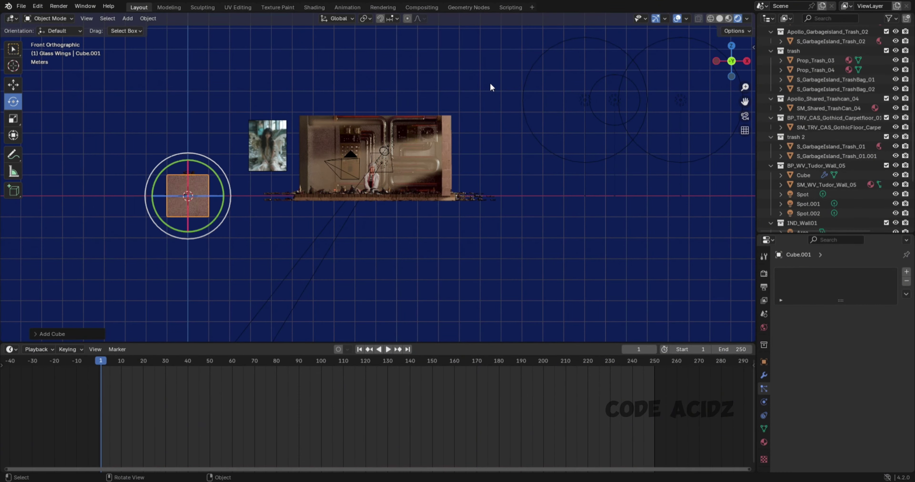
pyautogui.press('s')
pyautogui.click(764, 375)
pyautogui.click(846, 272)
pyautogui.write('bev')
pyautogui.press('Return')
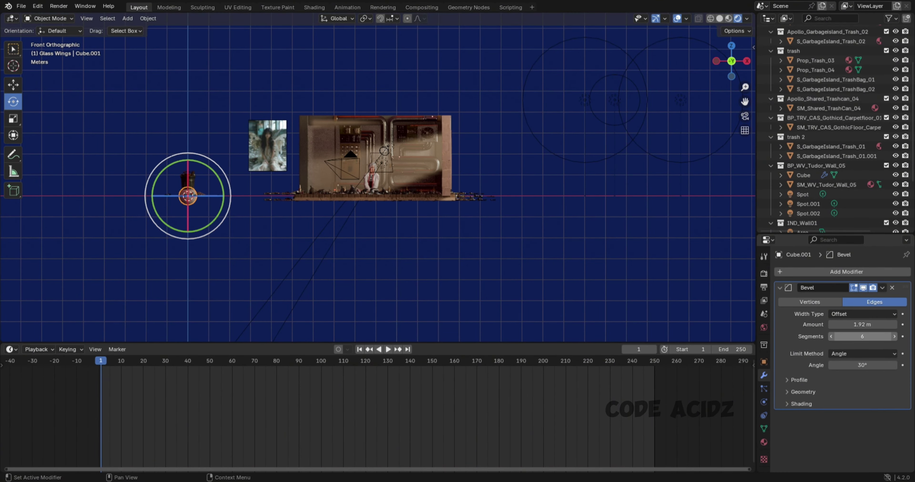
pyautogui.hotkey('ctrl', 'x')
pyautogui.scroll(3, 376, 178)
pyautogui.press('KP_0')
# Set the large Cube emitter's particle End frame to 50.
pyautogui.click(465, 135)
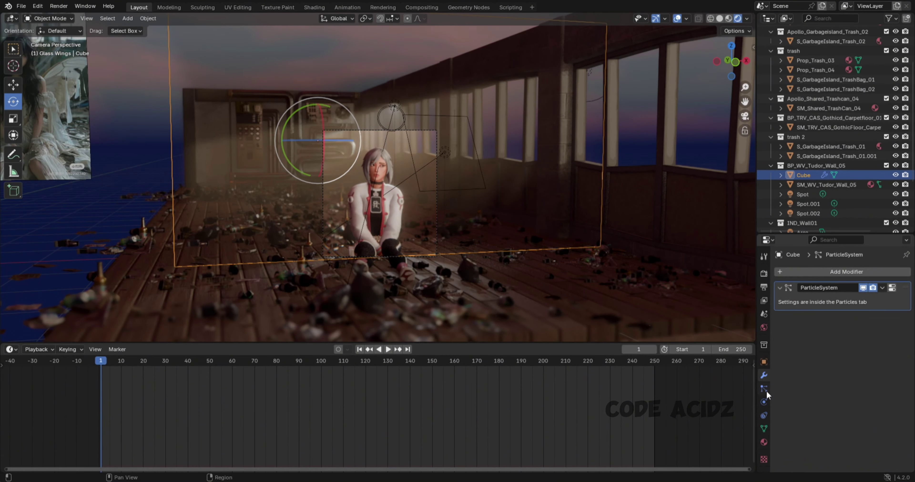
pyautogui.click(765, 389)
pyautogui.scroll(-3, 863, 313)
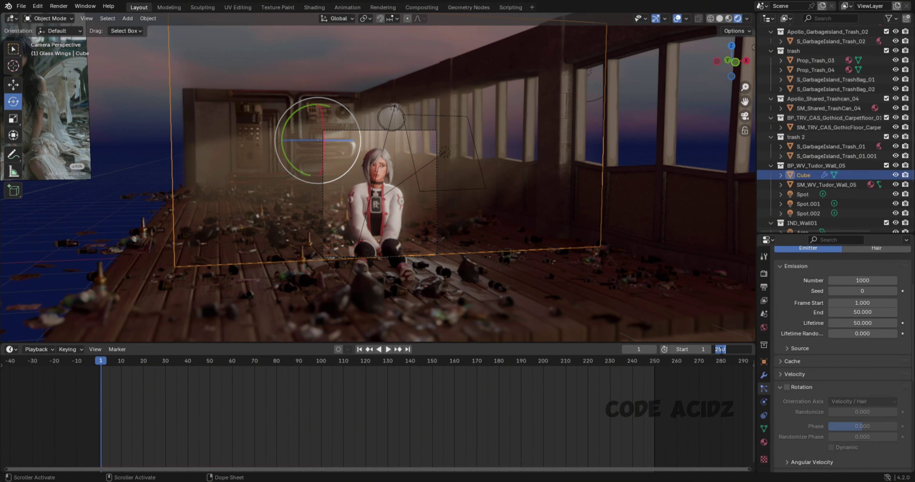
pyautogui.write('50')
pyautogui.scroll(-5, 852, 320)
# Render the particles as Cube.001 objects with scale randomness 1, and preview playback.
pyautogui.click(862, 368)
pyautogui.click(860, 414)
pyautogui.click(860, 438)
pyautogui.click(854, 350)
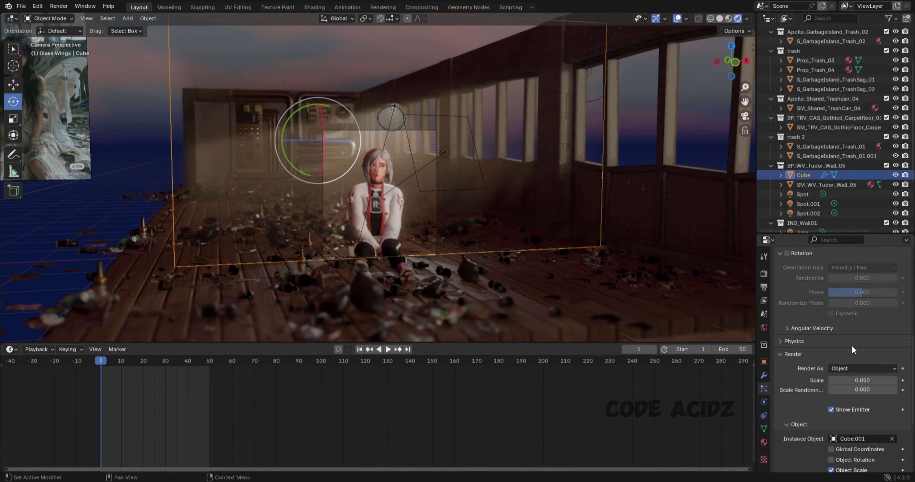
pyautogui.moveTo(852, 389)
pyautogui.mouseDown()
pyautogui.moveTo(896, 389)
pyautogui.moveTo(874, 383)
pyautogui.mouseUp()
pyautogui.press('space')
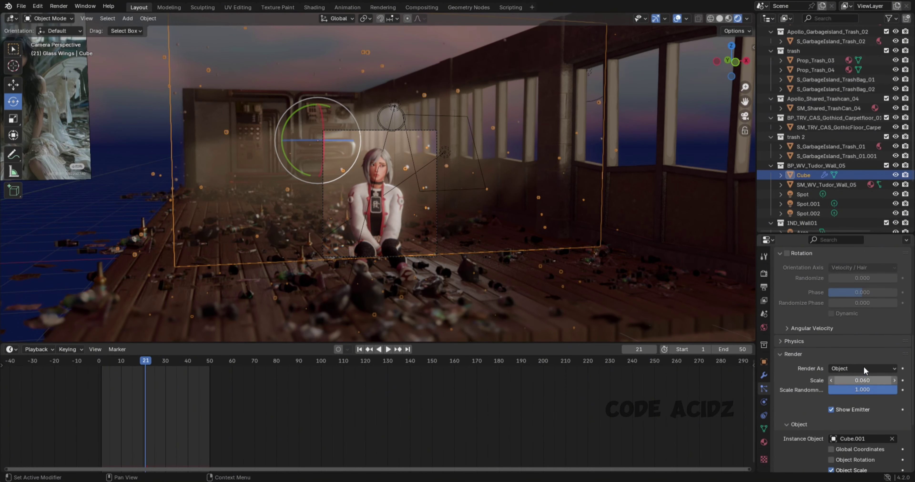
# Give Cube.001 a new emissive material.
pyautogui.scroll(-5, 817, 142)
pyautogui.click(809, 194)
pyautogui.click(764, 442)
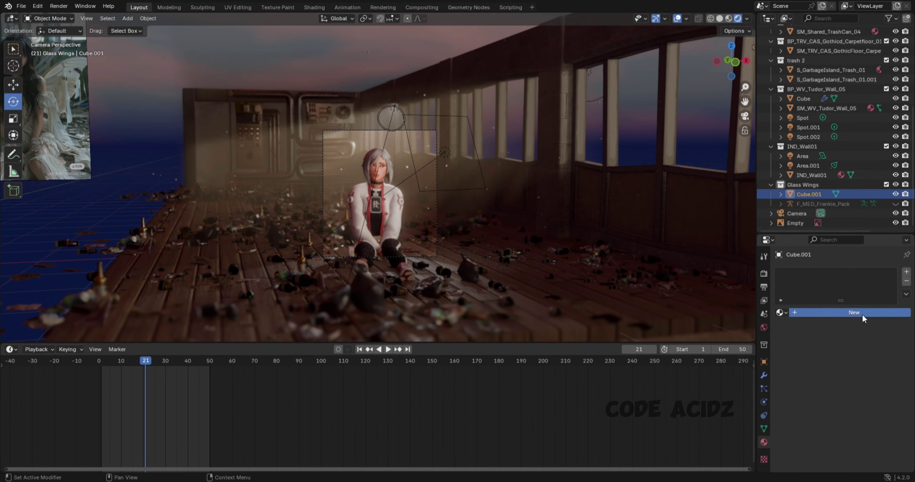
pyautogui.click(862, 314)
# Shrink the emitter's particle scale to 0.010.
pyautogui.scroll(3, 380, 193)
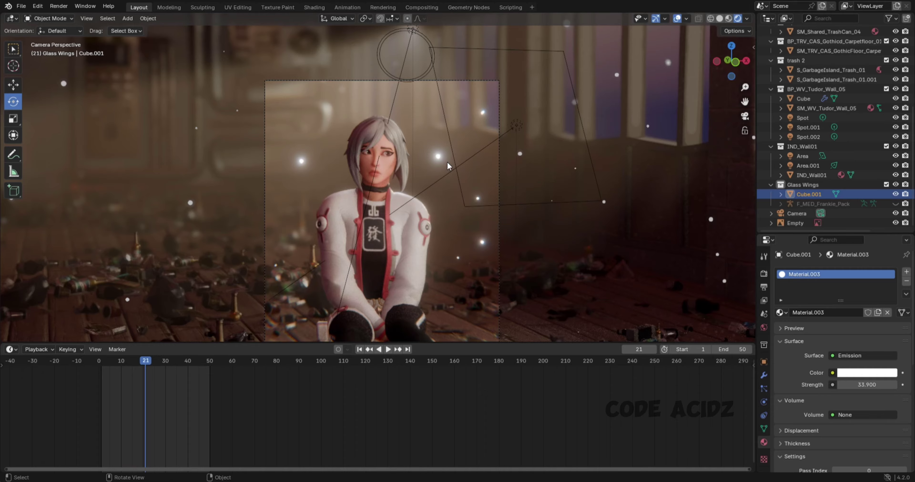
pyautogui.click(803, 99)
pyautogui.click(764, 388)
pyautogui.moveTo(863, 361); pyautogui.dragTo(842, 361)
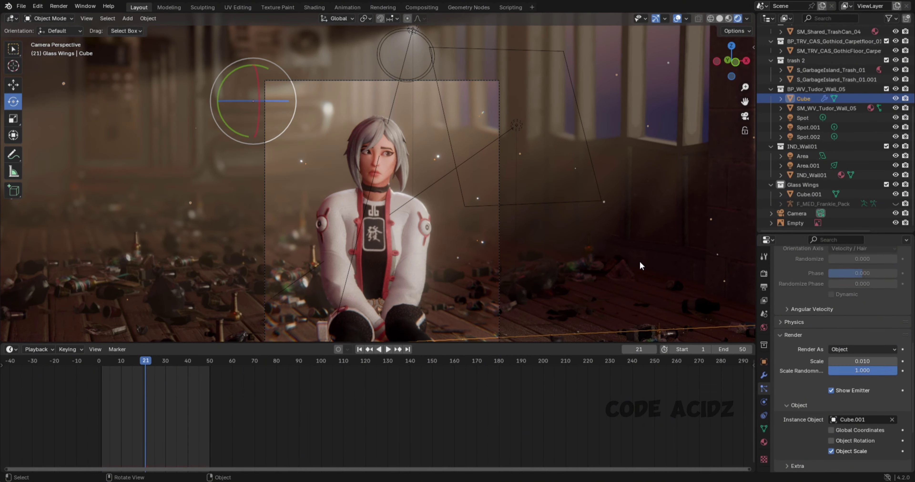
pyautogui.scroll(1, 487, 153)
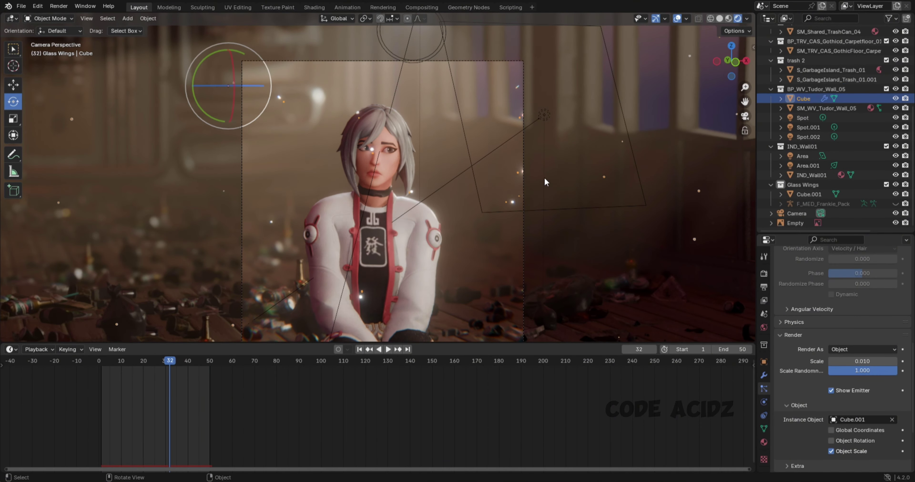
# Stop the particle preview playback and inspect the scene around the floor carpet.
pyautogui.scroll(-5, 533, 217)
pyautogui.click(165, 193)
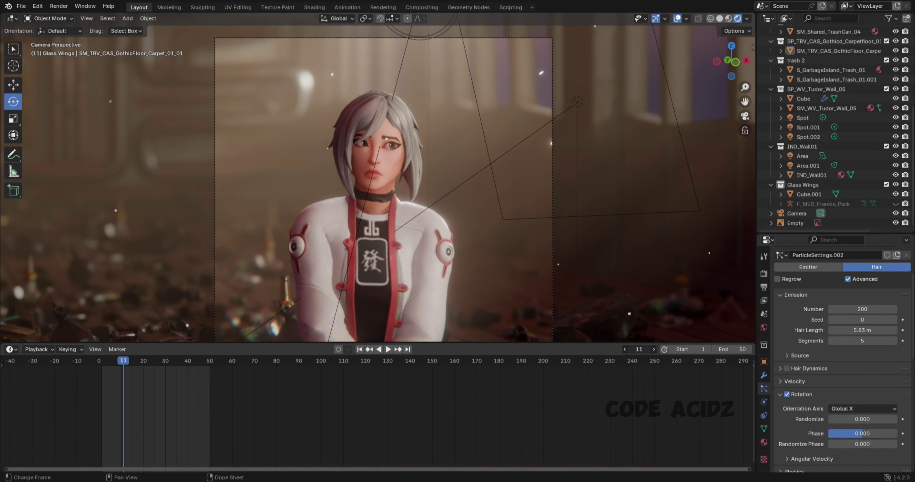
pyautogui.press('space')
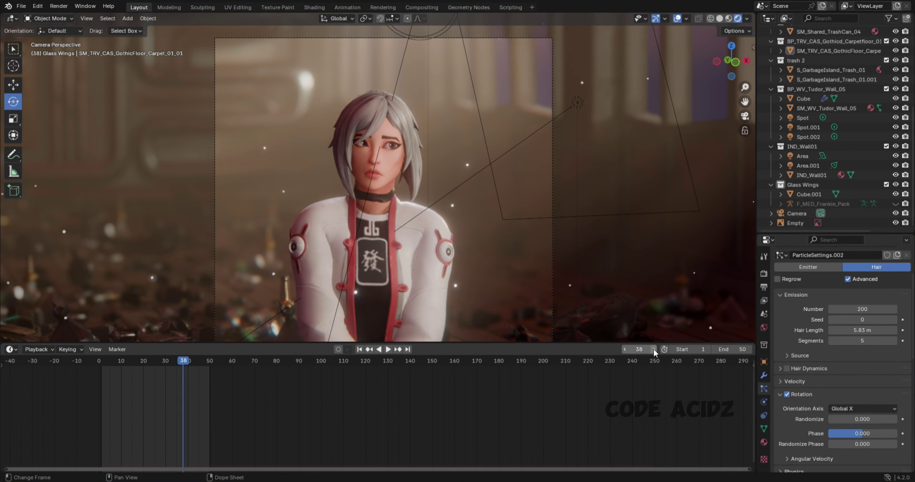
pyautogui.scroll(-3, 353, 145)
pyautogui.scroll(2, 398, 140)
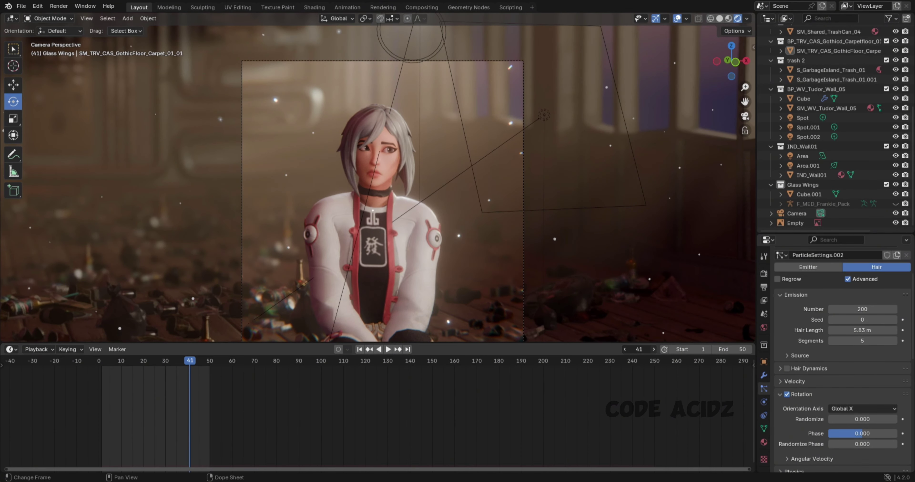
pyautogui.tripleClick(654, 350)
# Set Cube.001's emission strength to 7 and replay the animation to preview the dust.
pyautogui.click(809, 194)
pyautogui.click(763, 442)
pyautogui.click(864, 384)
pyautogui.write('10')
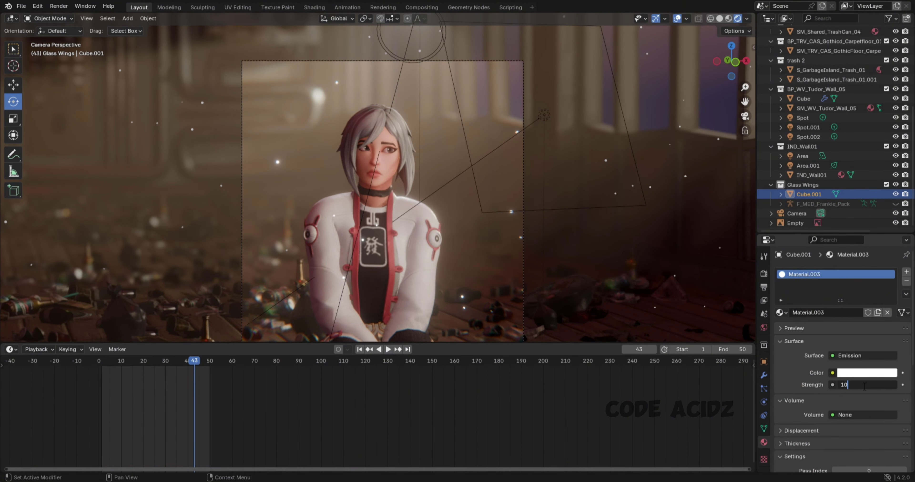
pyautogui.hotkey('ctrl', 'z')
pyautogui.scroll(2, 539, 198)
pyautogui.press('Return')
pyautogui.scroll(-3, 376, 178)
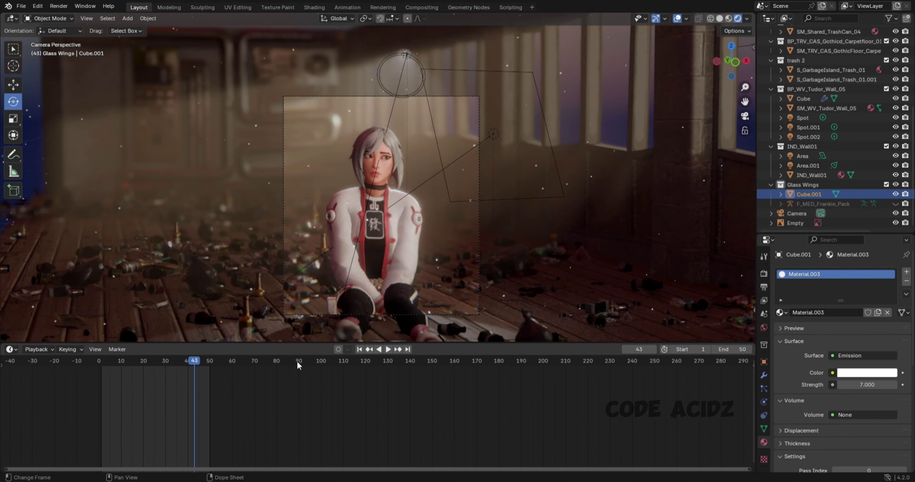
pyautogui.press('space')
# Raise the emitter's particle count to 2000 with seed 1, then review frames and output settings.
pyautogui.click(803, 98)
pyautogui.click(764, 388)
pyautogui.scroll(3, 476, 160)
pyautogui.scroll(-2, 476, 160)
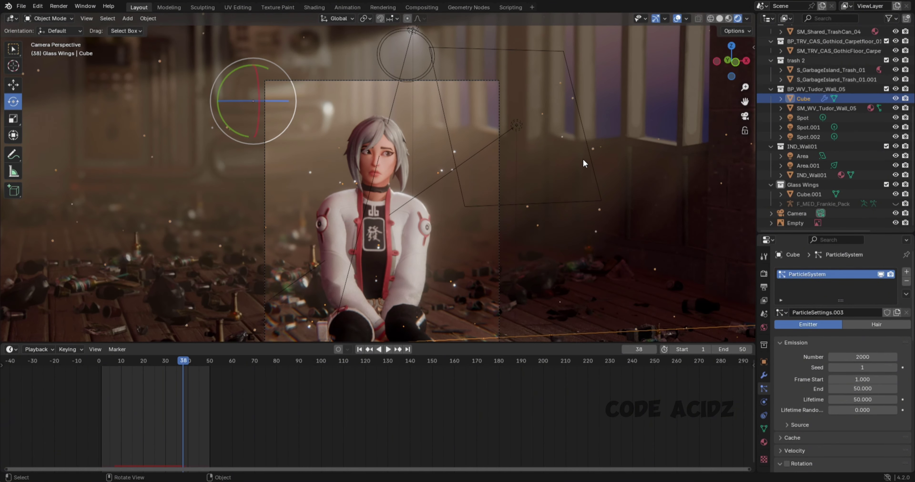
pyautogui.scroll(-1, 598, 159)
pyautogui.press('space')
pyautogui.moveTo(653, 351); pyautogui.dragTo(668, 351)
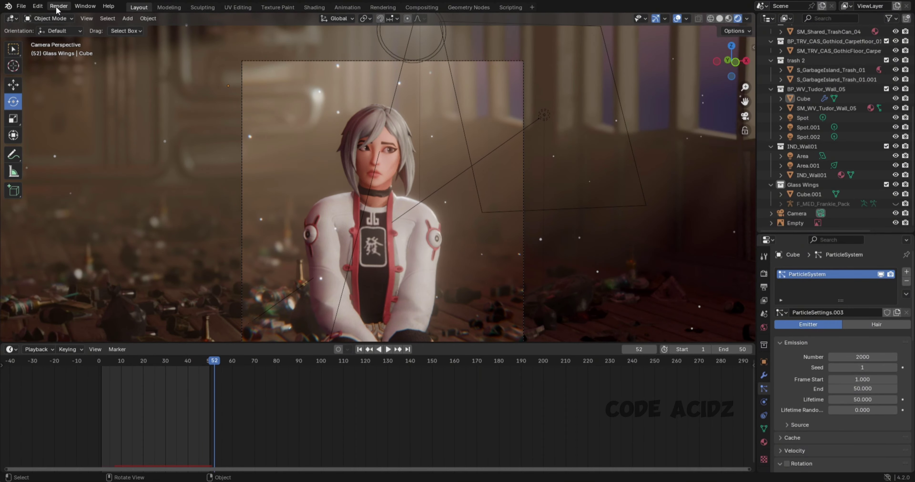
pyautogui.click(764, 288)
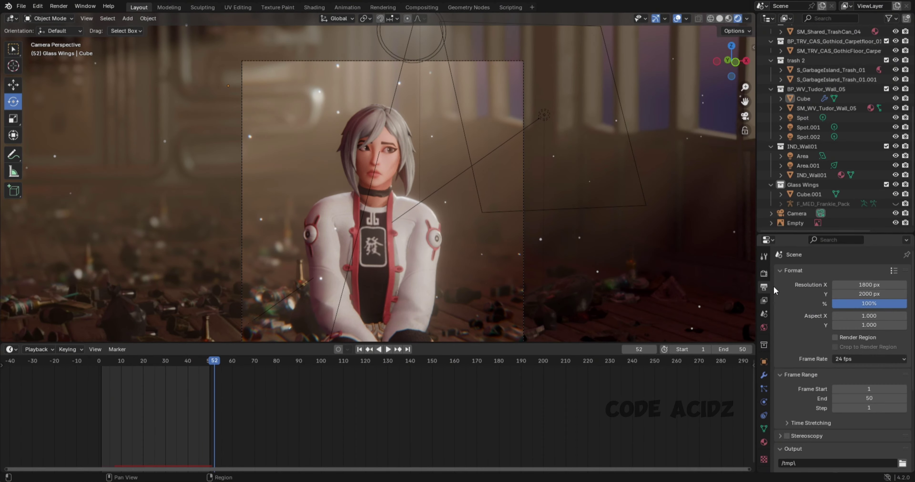